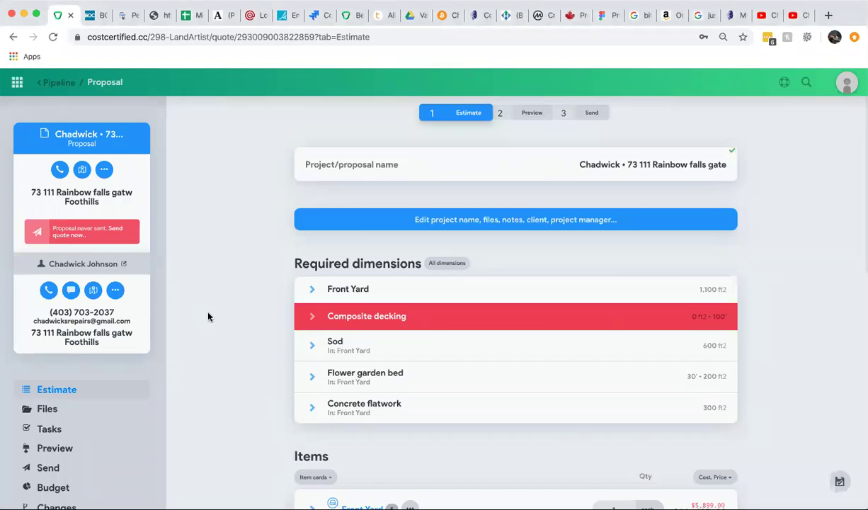
Look over the proposal estimate's required dimensions, item list and totals.
scroll(208, 316, down, 3)
scroll(207, 317, down, 3)
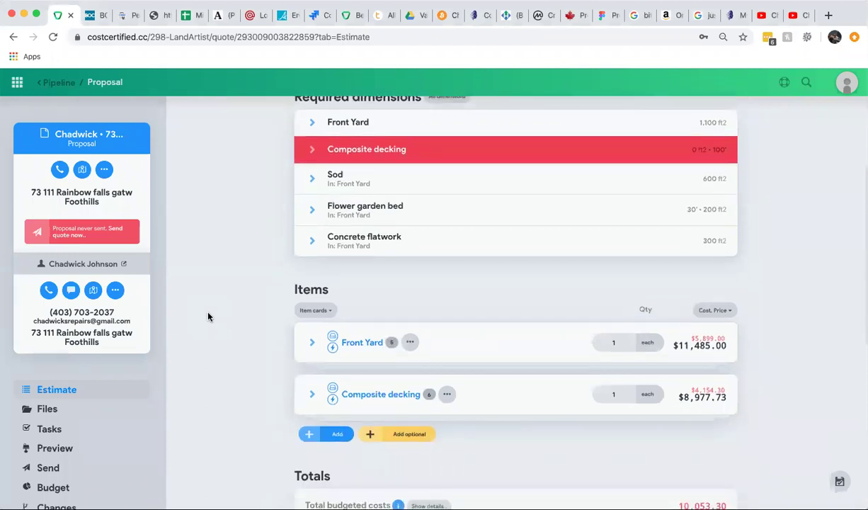
scroll(207, 316, down, 2)
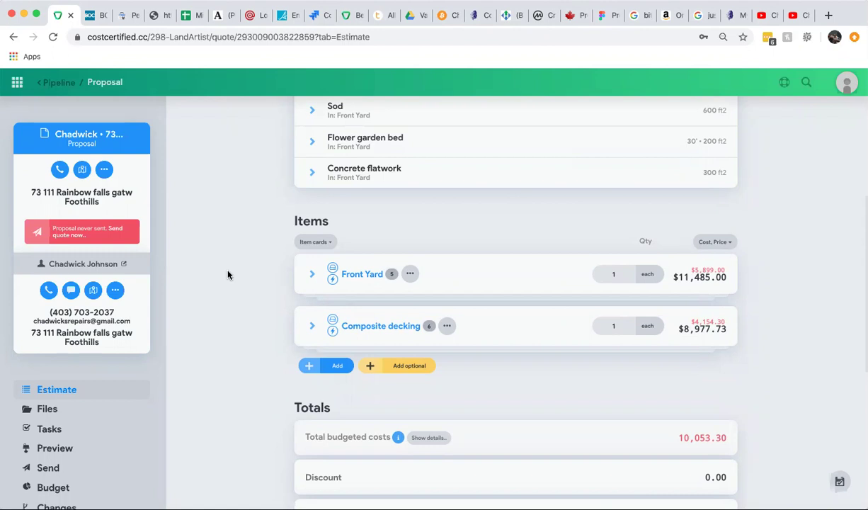
scroll(228, 275, down, 1)
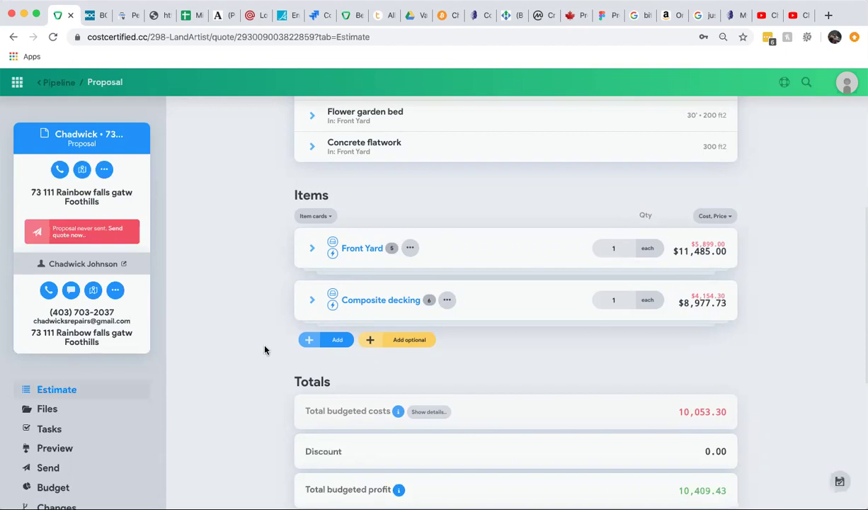
scroll(265, 349, up, 4)
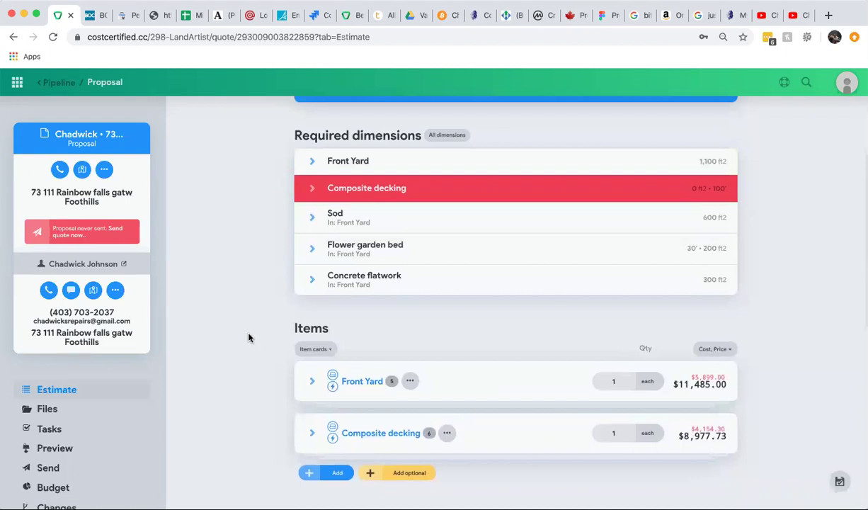
scroll(250, 324, down, 2)
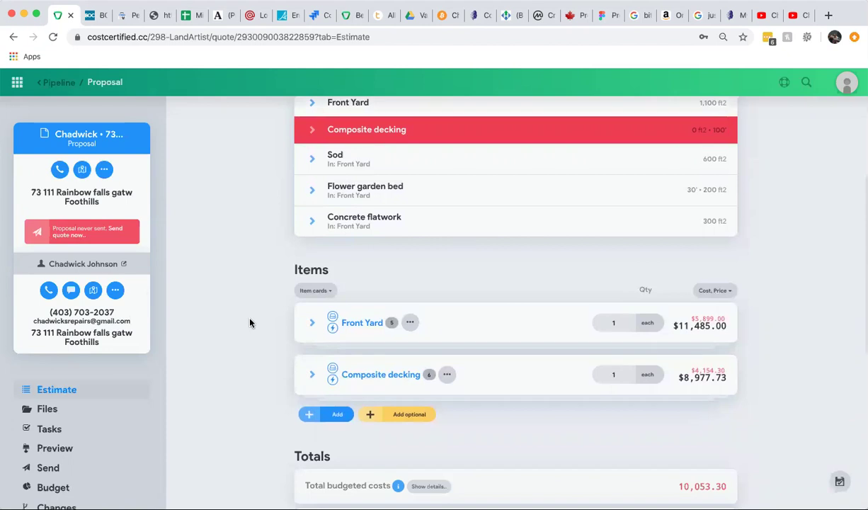
scroll(250, 323, down, 2)
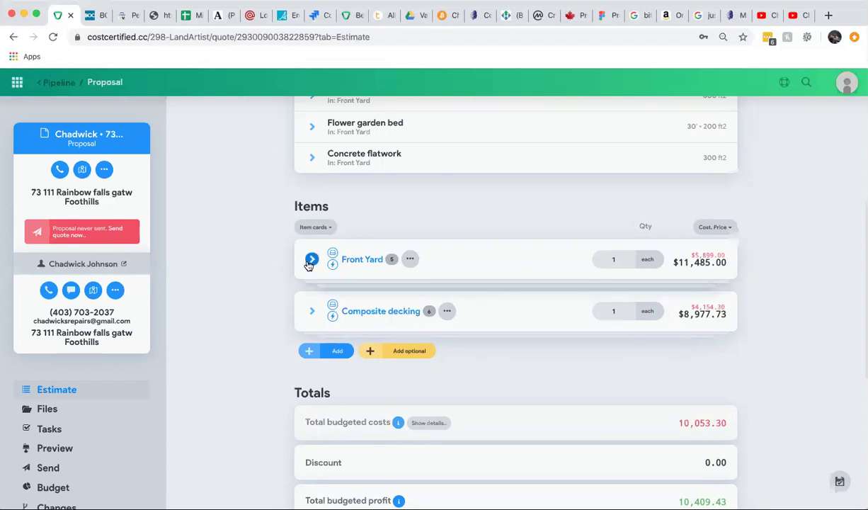
Expand the Front Yard assembly in the estimate's items and view the assemblies inside it.
click(311, 260)
scroll(238, 294, down, 1)
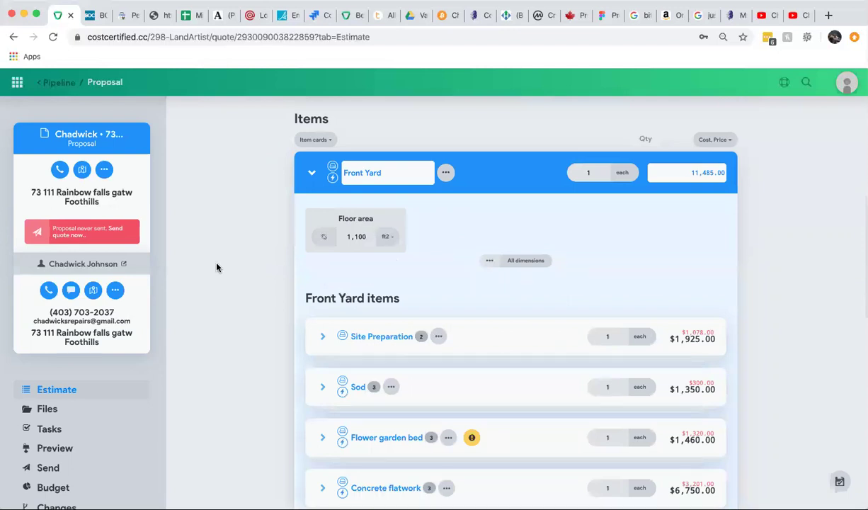
scroll(211, 290, down, 3)
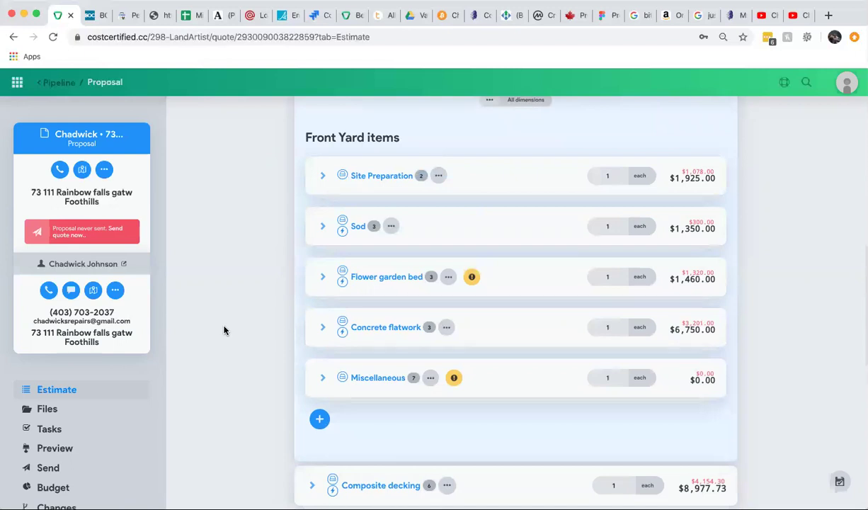
Inspect the floor area and line items of the Sod assembly in Front Yard, and collapse it again.
click(323, 225)
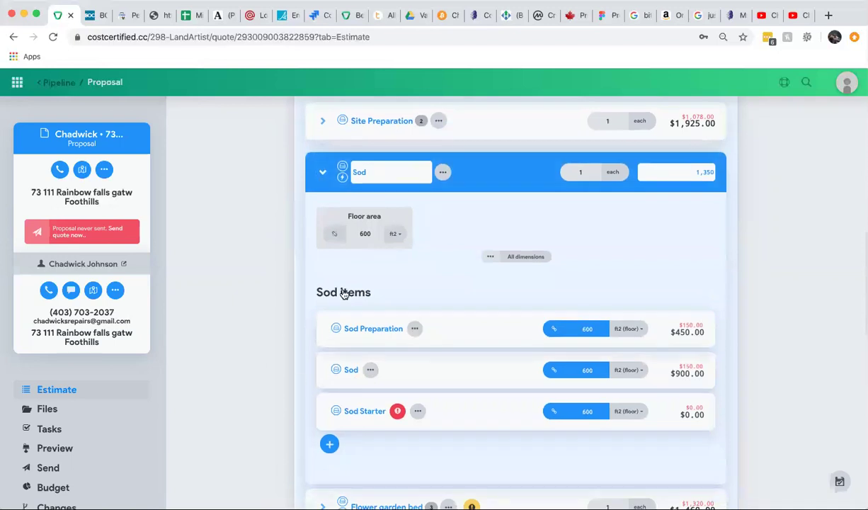
click(322, 173)
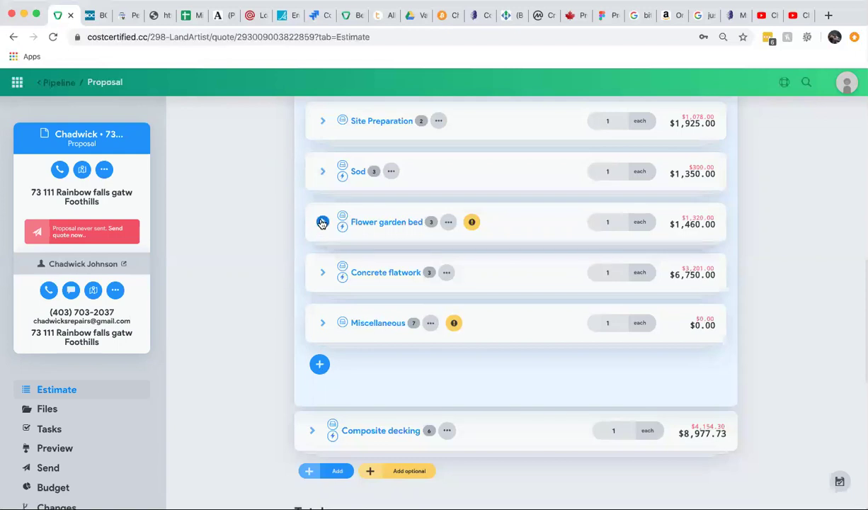
scroll(320, 223, up, 3)
scroll(320, 223, down, 3)
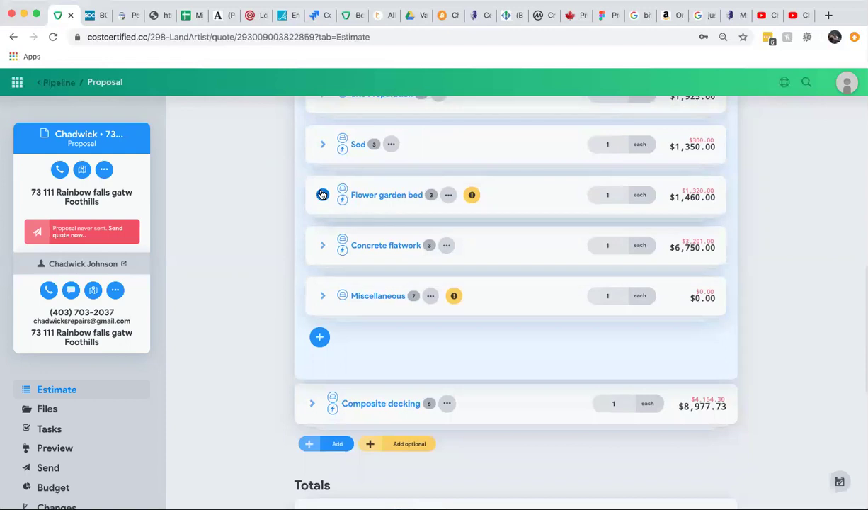
Expand the Flower garden bed assembly in Front Yard and examine its dimensions and line items.
click(322, 195)
scroll(294, 268, down, 2)
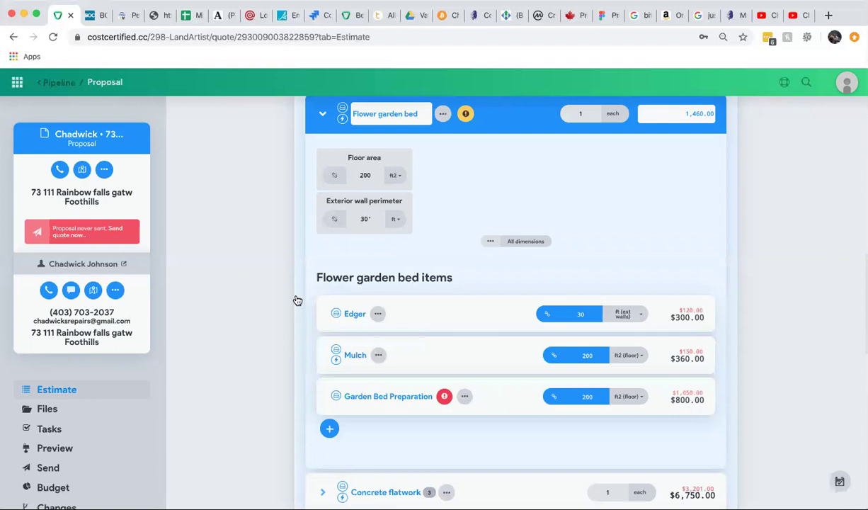
scroll(297, 301, up, 3)
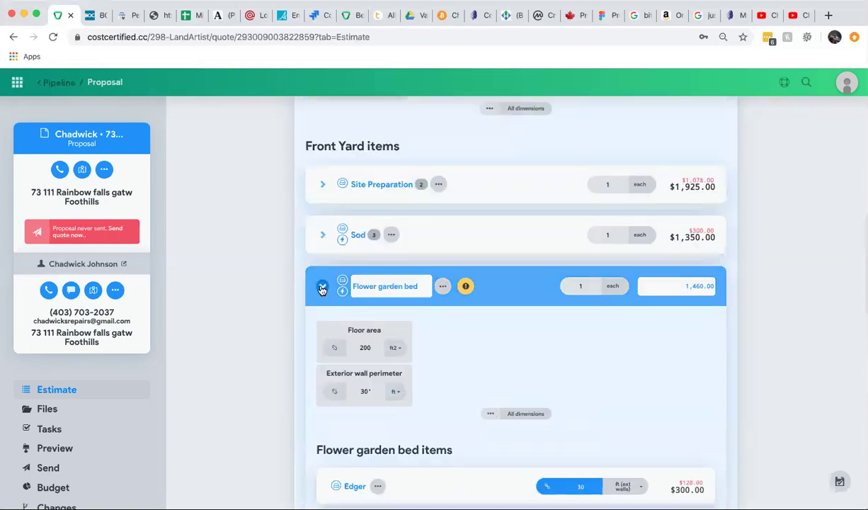
click(322, 286)
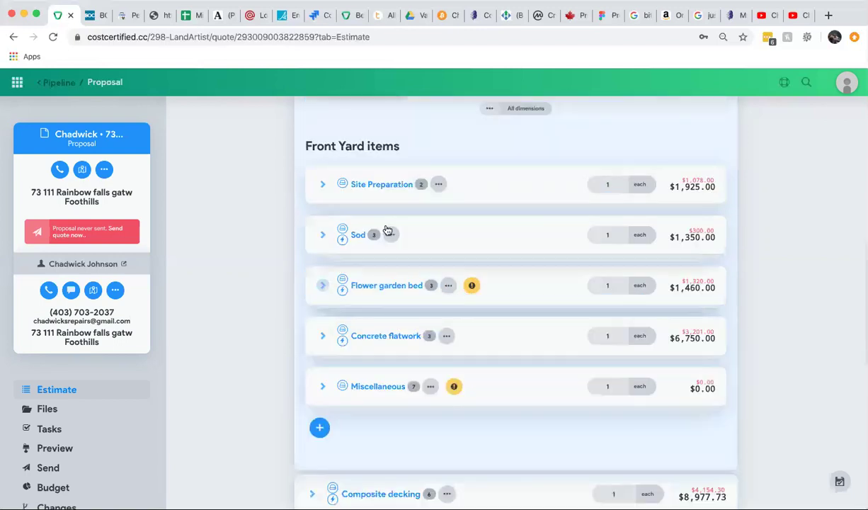
click(322, 285)
scroll(322, 284, down, 2)
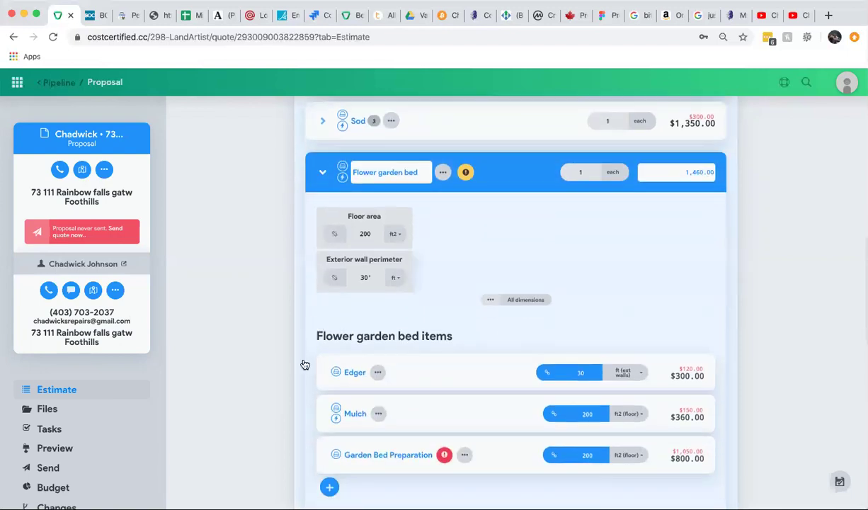
scroll(305, 362, down, 3)
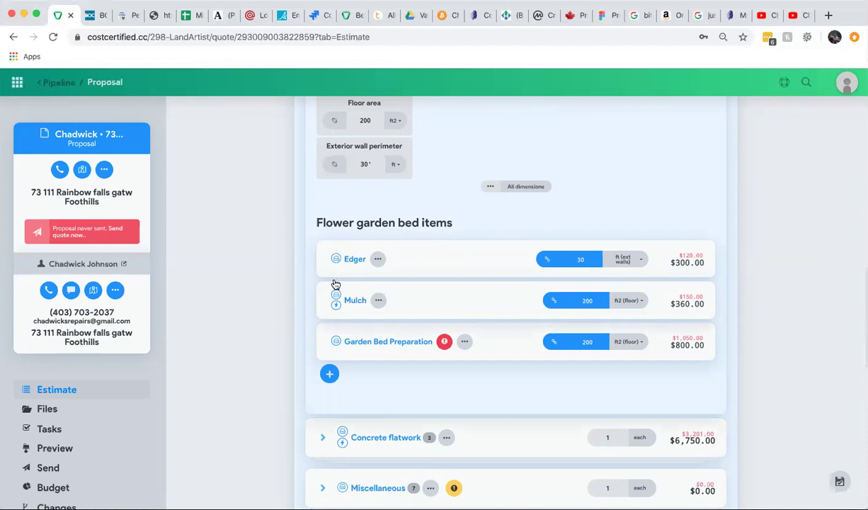
scroll(267, 323, up, 2)
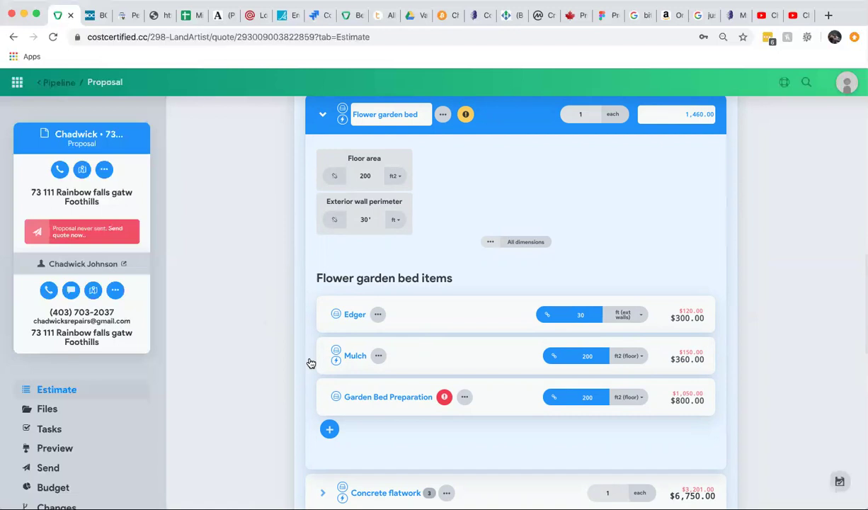
Review the Mulch item's description, picture, quantity, costs, markup and optional upgrades, and close its details.
click(359, 356)
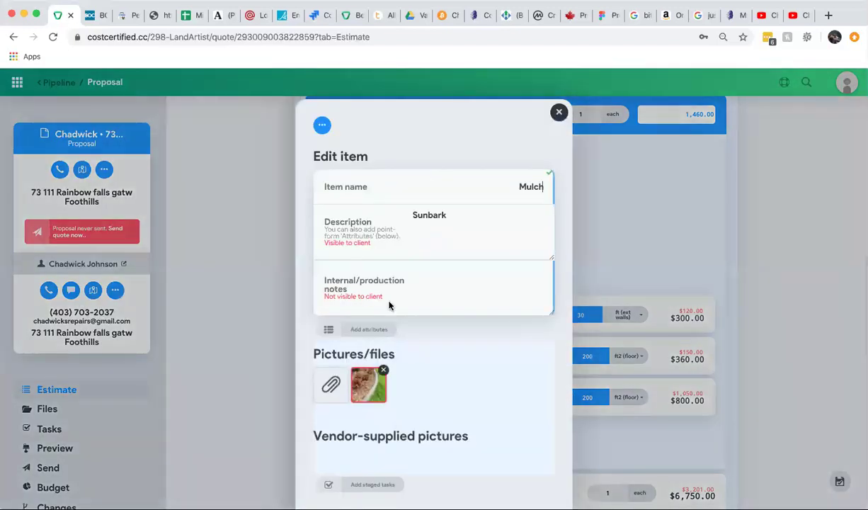
mouse_move(365, 400)
scroll(434, 329, down, 10)
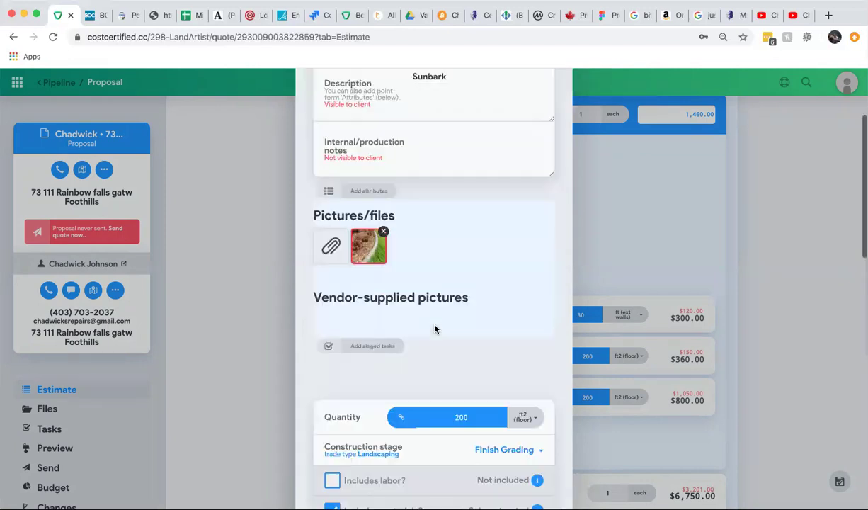
scroll(434, 329, up, 3)
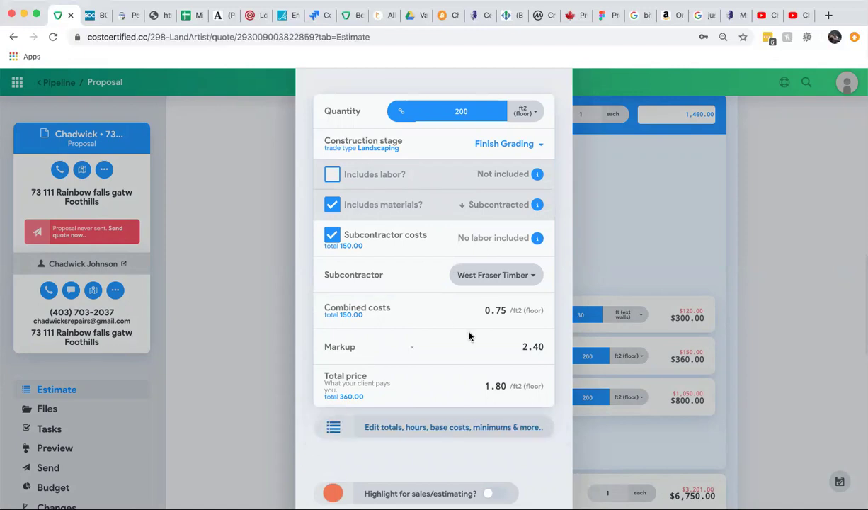
scroll(470, 335, down, 5)
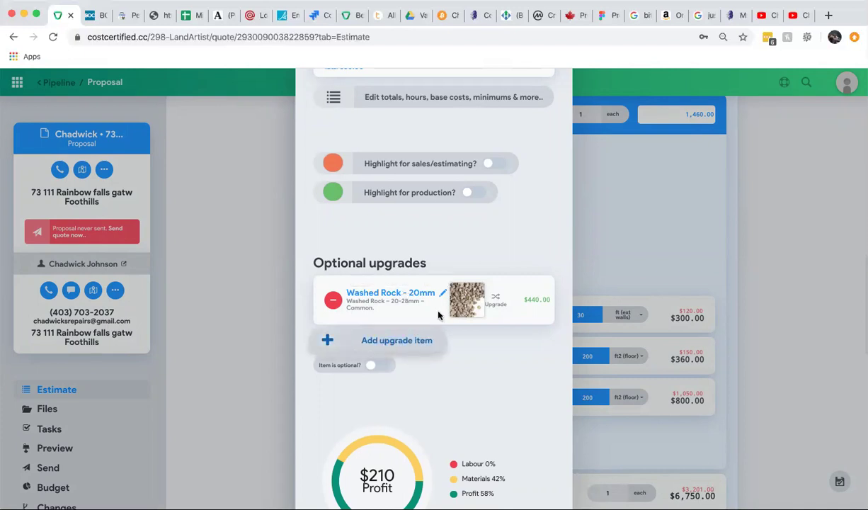
scroll(446, 301, up, 15)
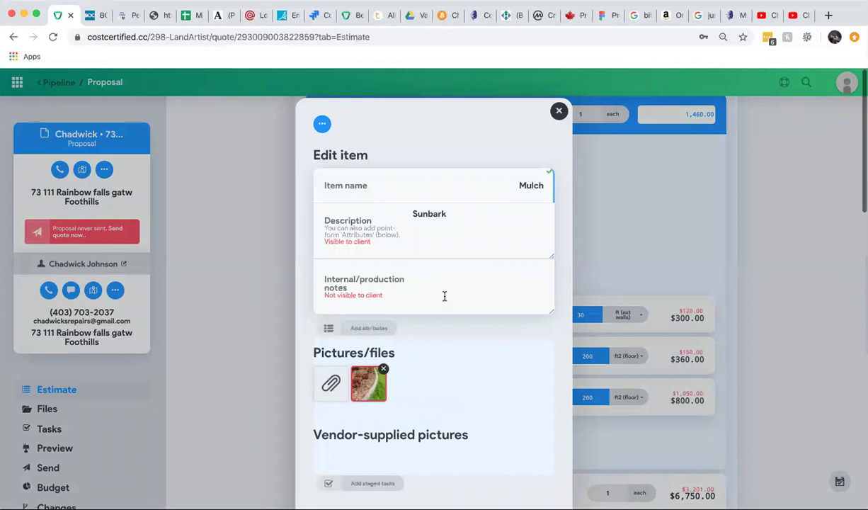
scroll(445, 296, down, 15)
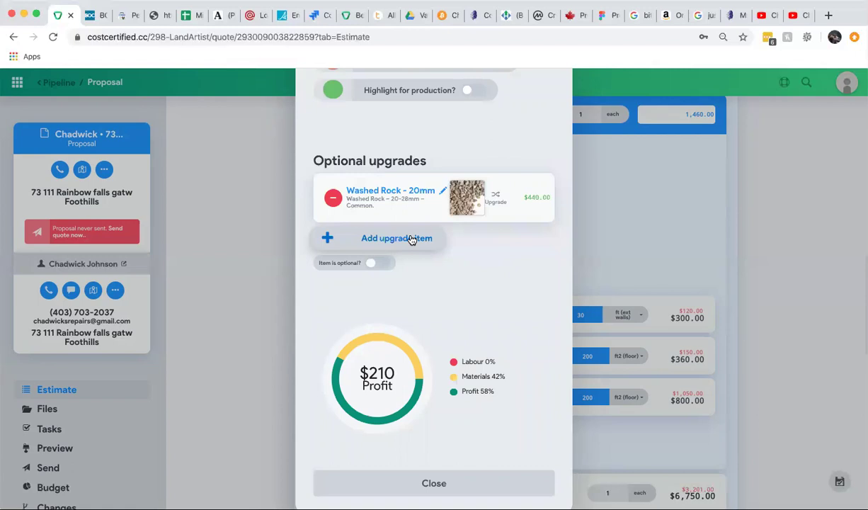
click(607, 253)
Reopen the Mulch item from the Flower garden bed assembly and go to its optional upgrades.
scroll(219, 267, up, 5)
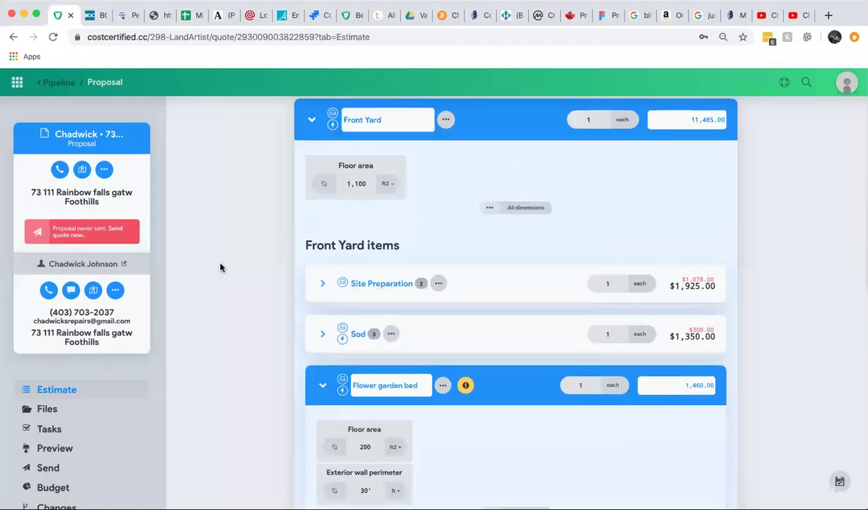
scroll(220, 267, up, 5)
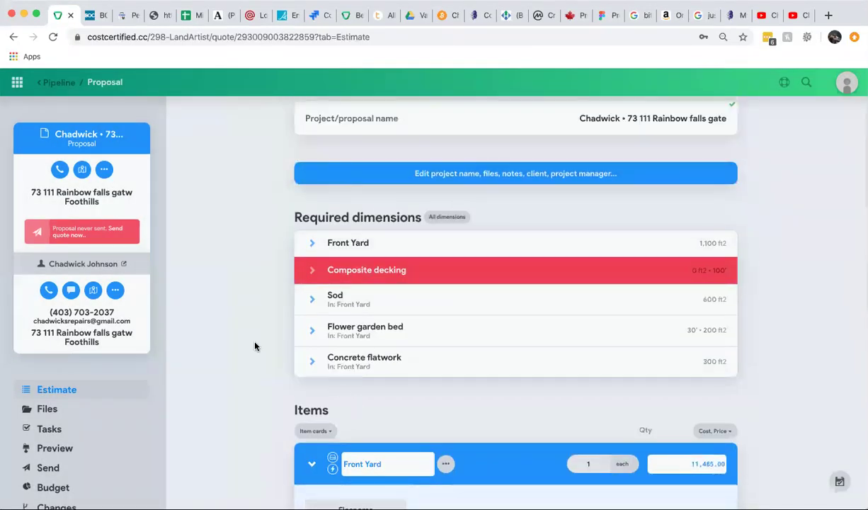
scroll(254, 346, down, 10)
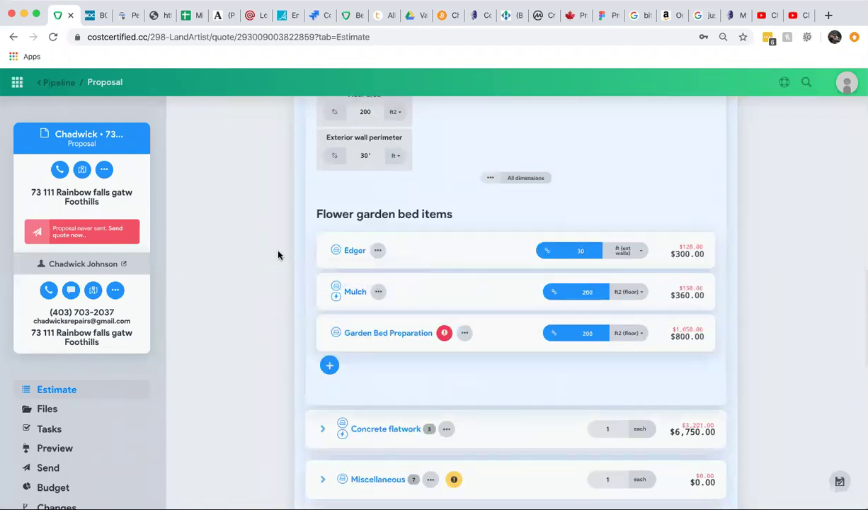
scroll(278, 255, up, 2)
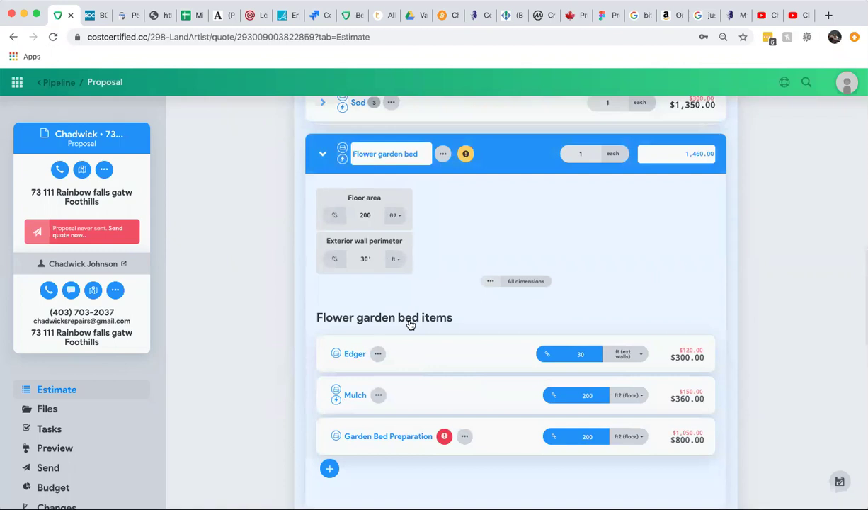
scroll(411, 324, down, 1)
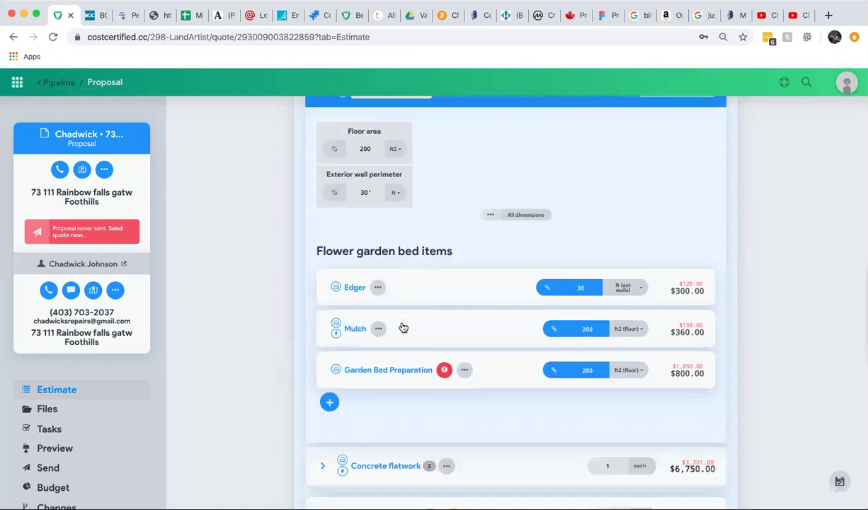
click(352, 329)
scroll(467, 274, down, 1)
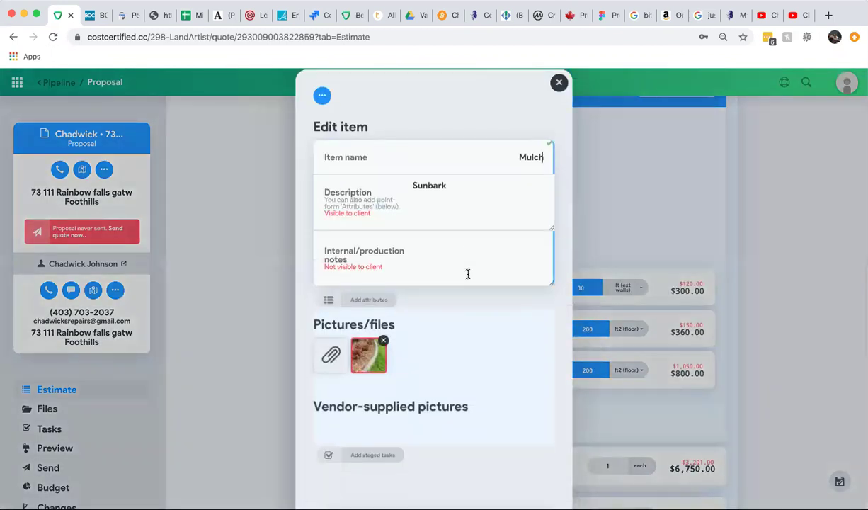
scroll(467, 274, down, 5)
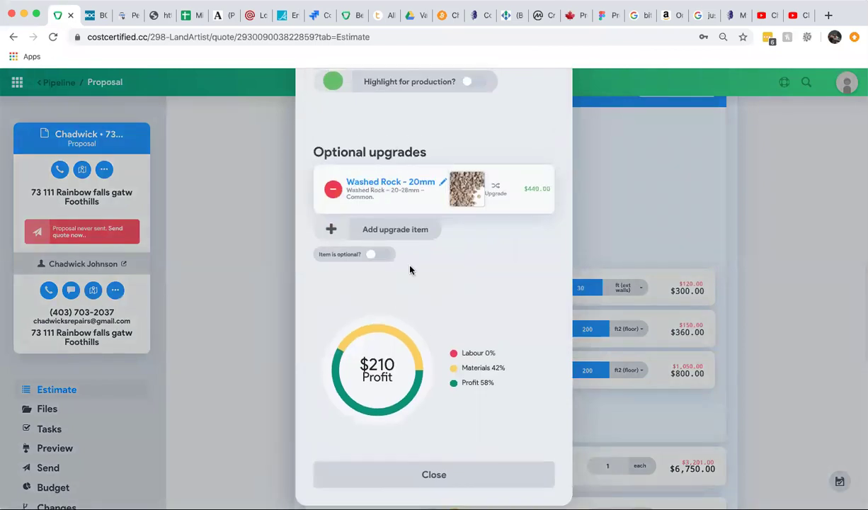
Look at the item catalog and its options for creating a new Mulch upgrade item, and close the catalog.
click(399, 231)
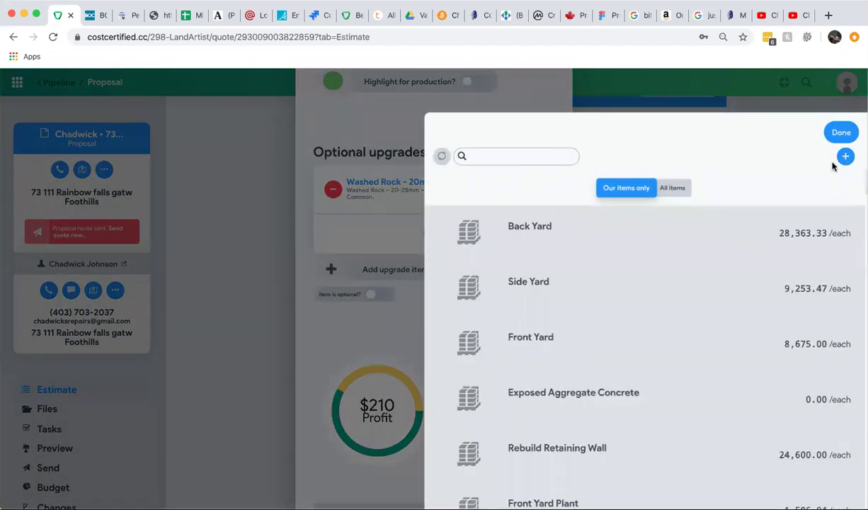
click(846, 157)
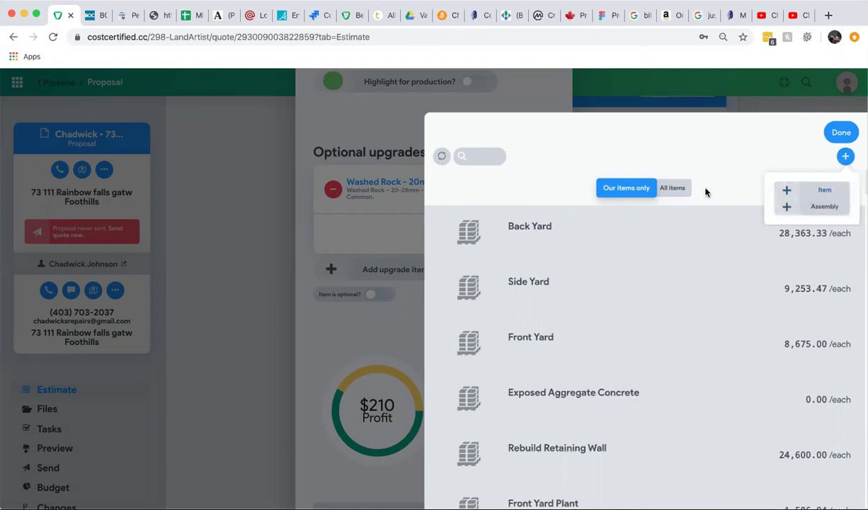
click(350, 332)
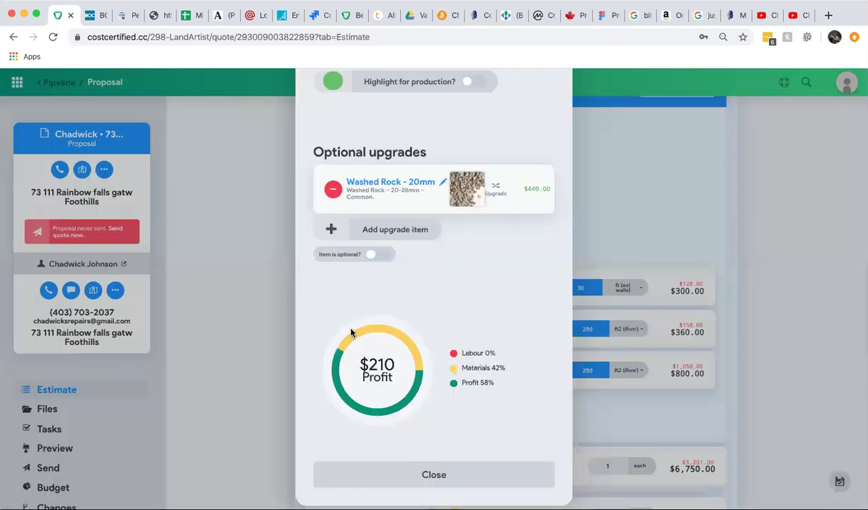
Open the Mulch item's Washed Rock - 20mm upgrade, review its description, picture, costs and markup, and close it without changes.
click(378, 184)
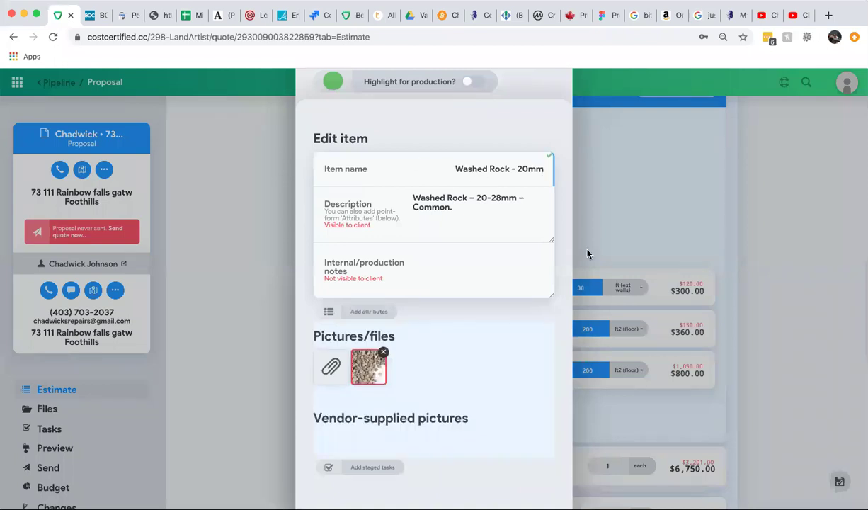
scroll(397, 278, down, 2)
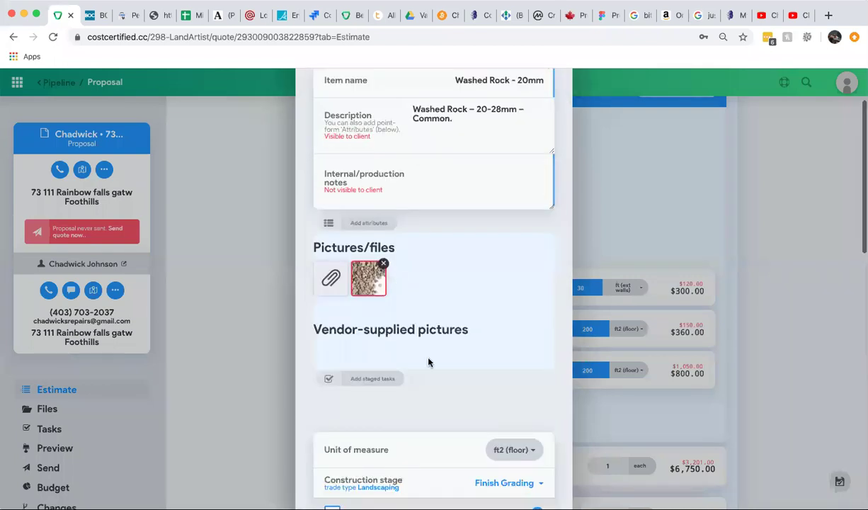
scroll(428, 361, down, 5)
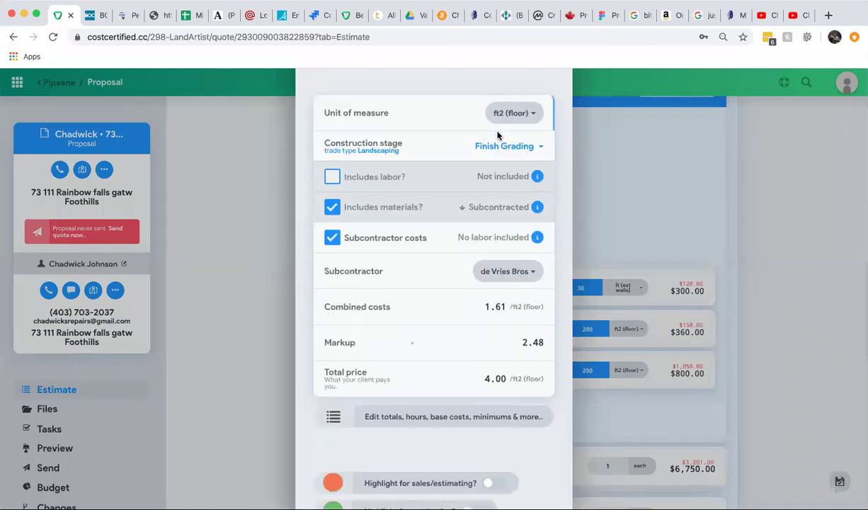
scroll(407, 276, down, 2)
scroll(407, 277, down, 3)
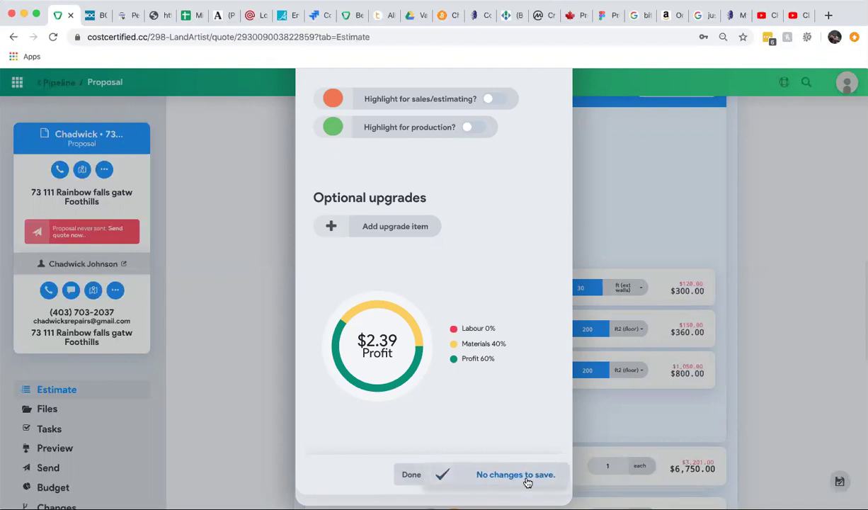
click(410, 475)
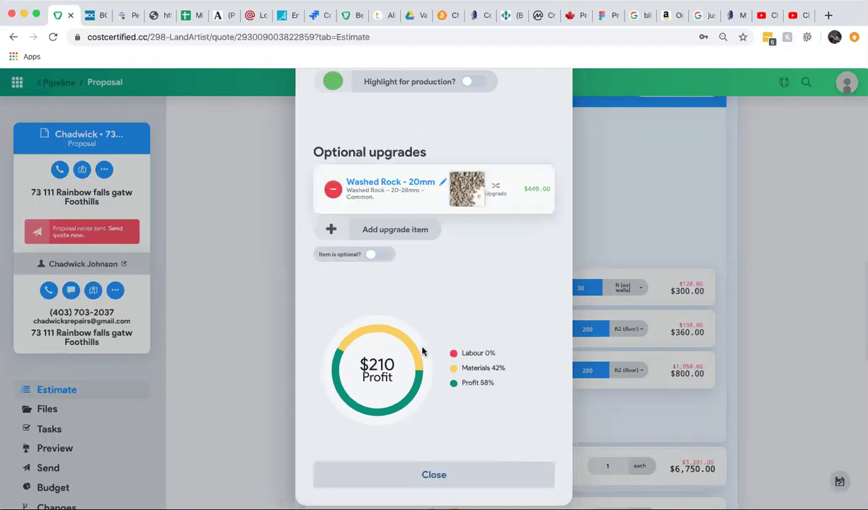
Look at the actions available for the Mulch item, return to its optional upgrades, and close the item.
scroll(422, 351, up, 10)
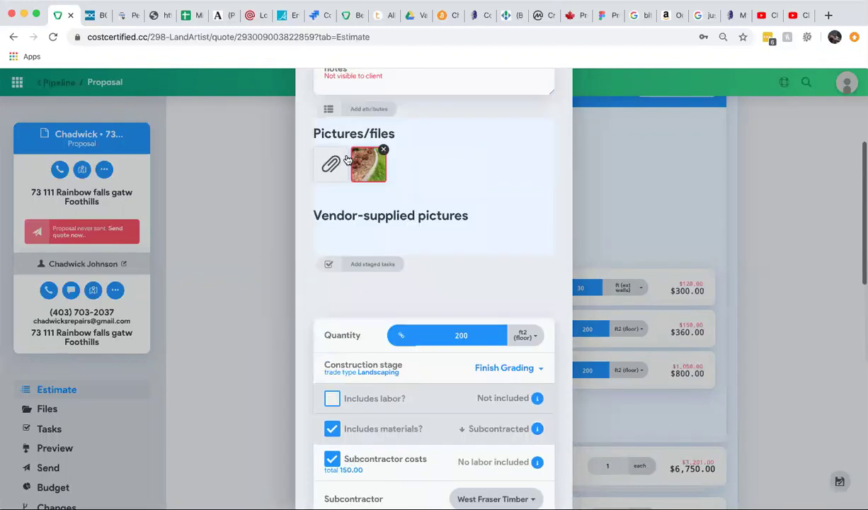
scroll(347, 159, up, 5)
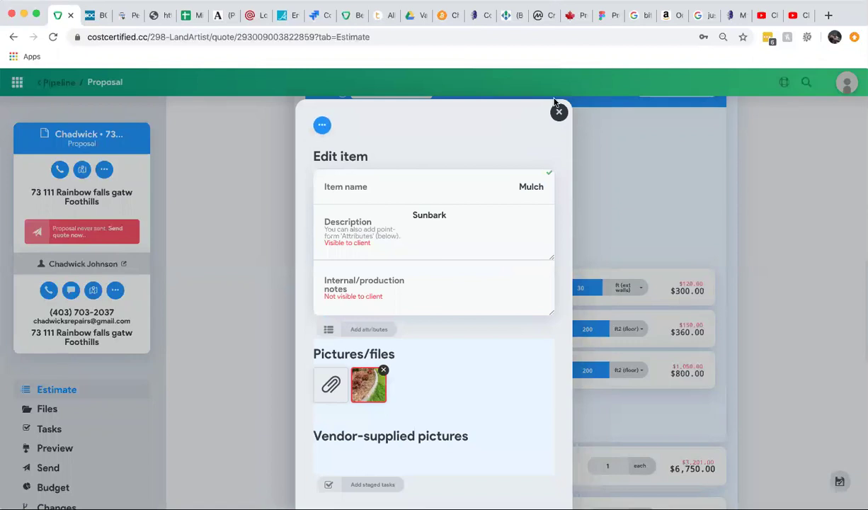
click(323, 126)
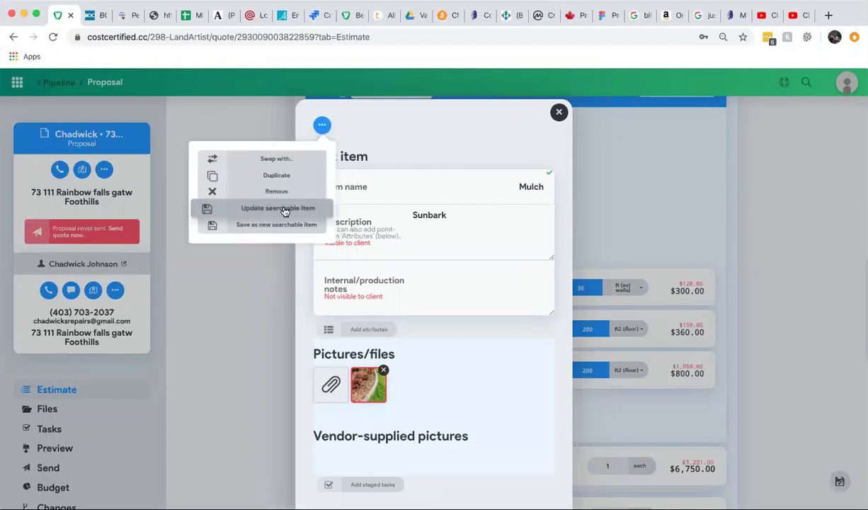
click(436, 149)
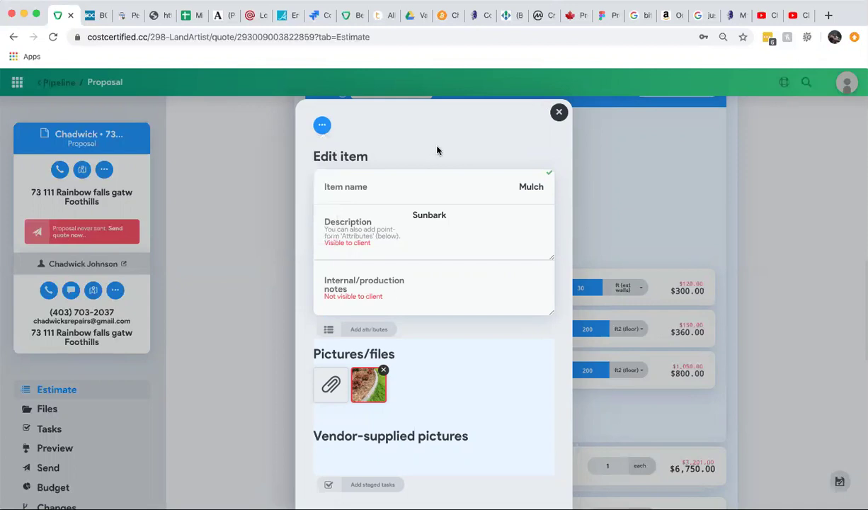
scroll(436, 150, down, 5)
scroll(436, 149, down, 10)
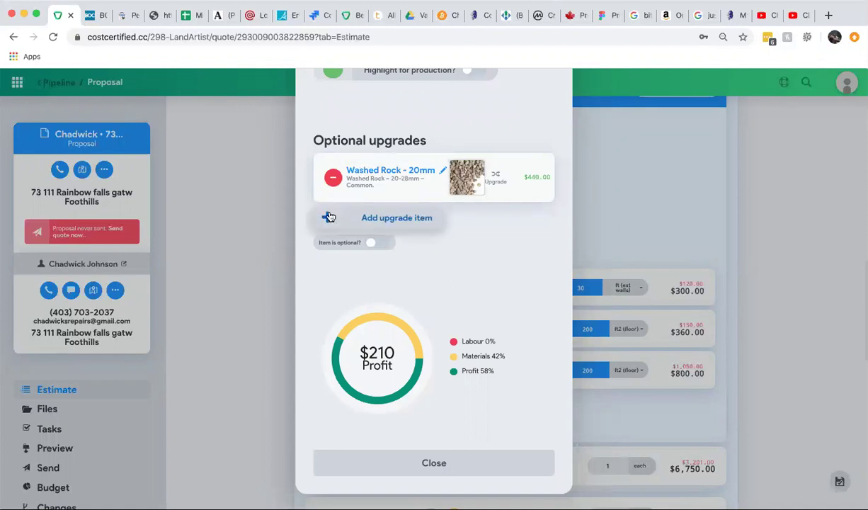
click(244, 283)
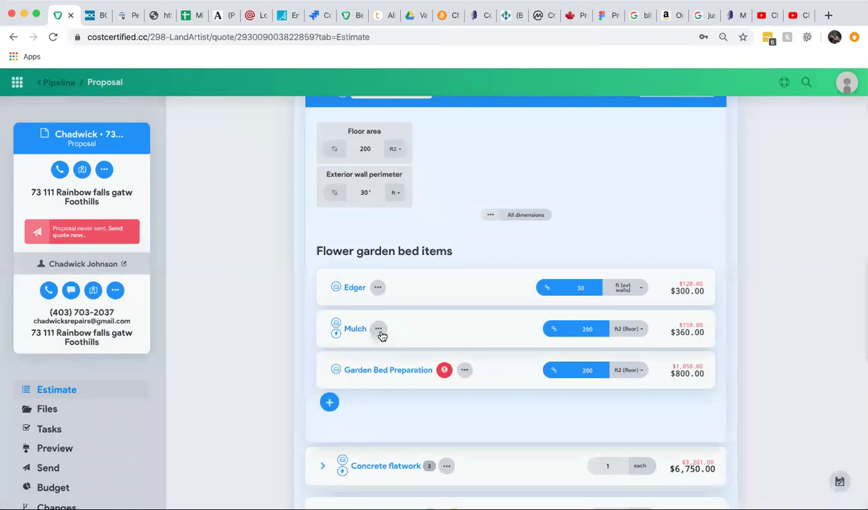
Look over the Flower garden bed assembly's dimensions and line items, and collapse the assembly.
scroll(381, 335, up, 2)
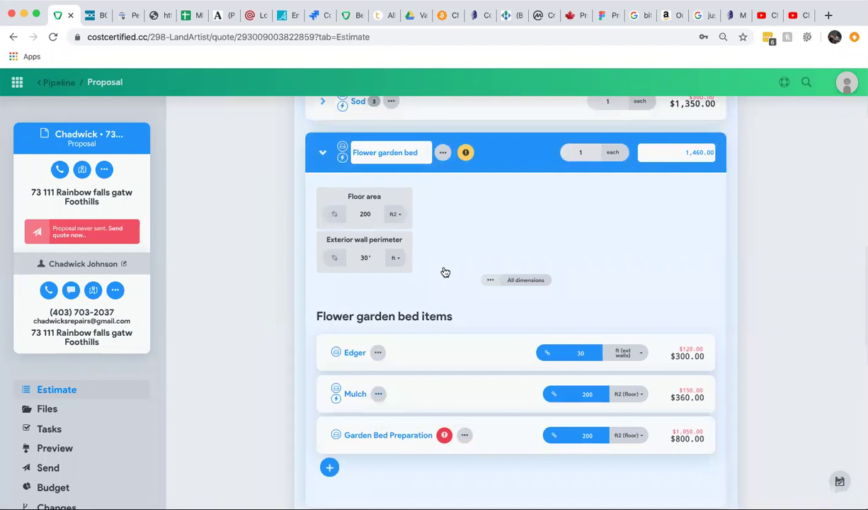
scroll(446, 272, down, 2)
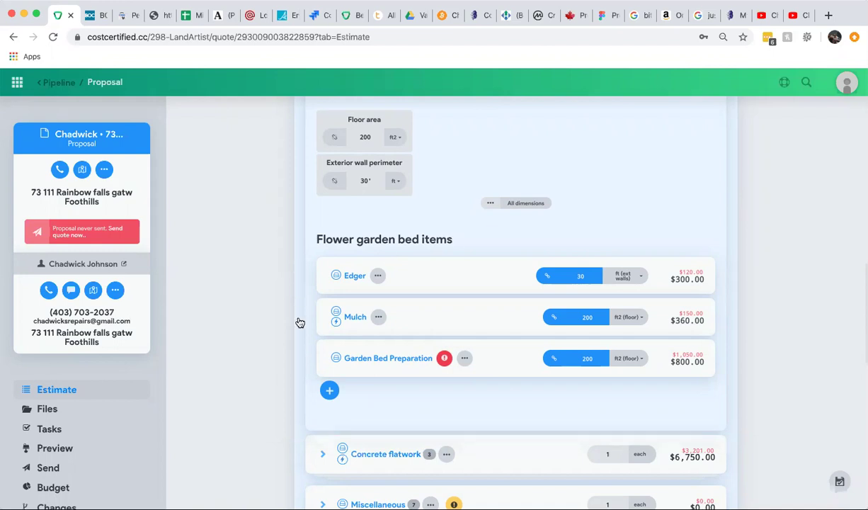
scroll(300, 323, up, 4)
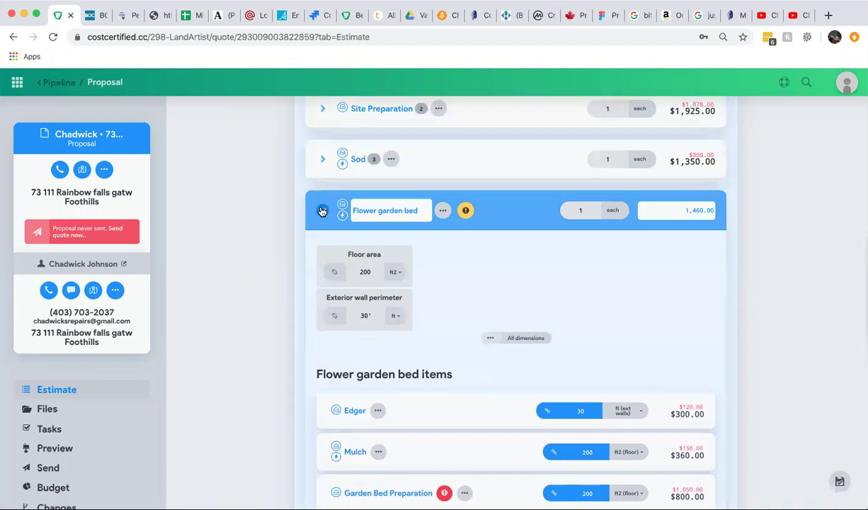
click(322, 211)
scroll(286, 223, up, 2)
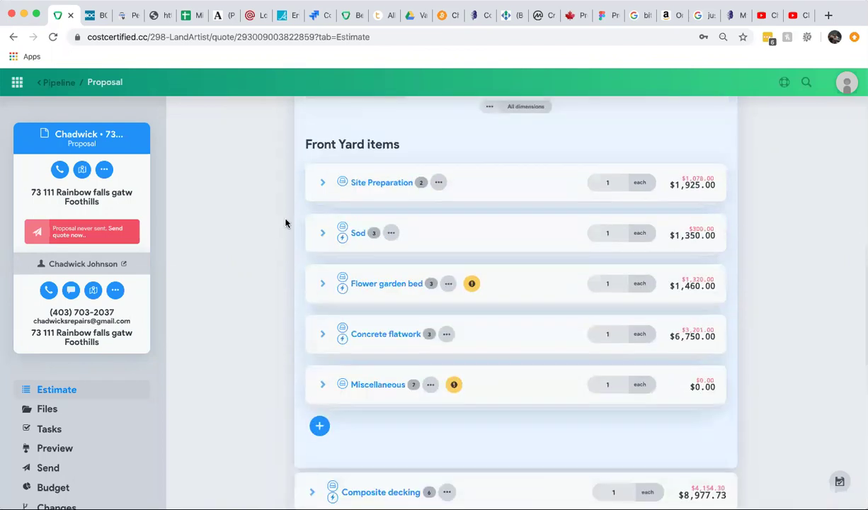
Expand the Sod assembly in Front Yard and open its settings to view the notes, attributes and files.
click(323, 233)
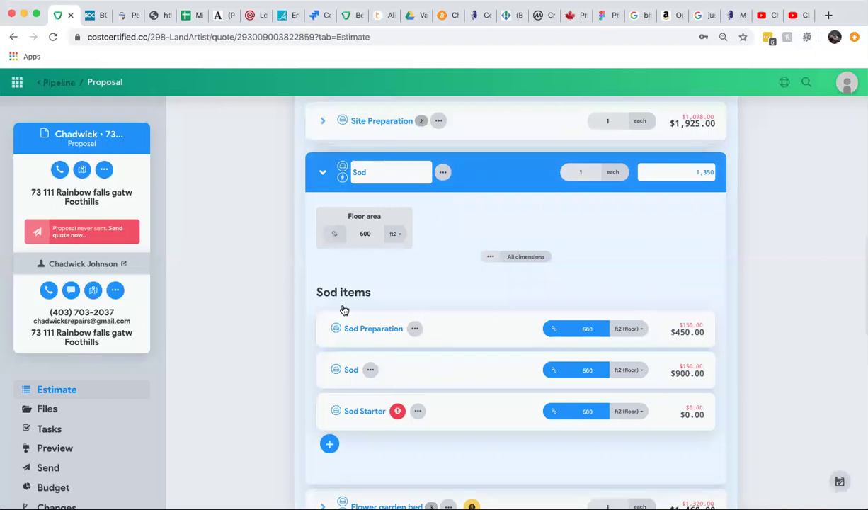
click(444, 173)
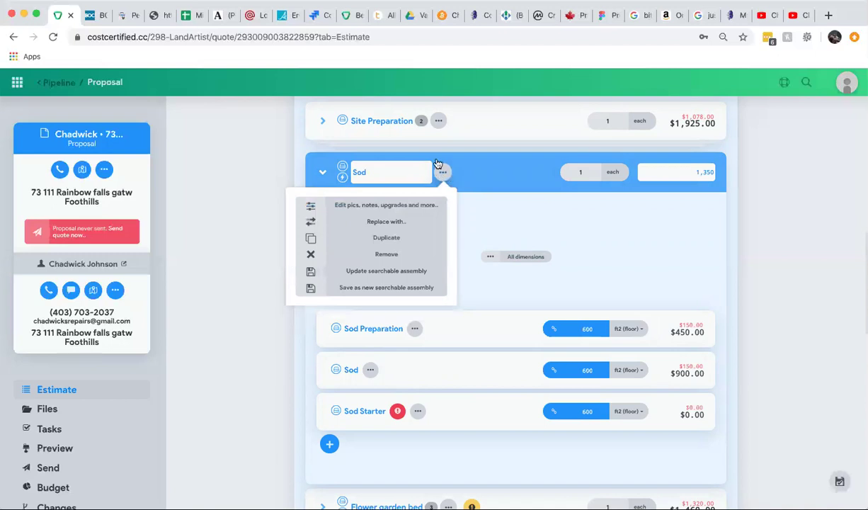
click(422, 206)
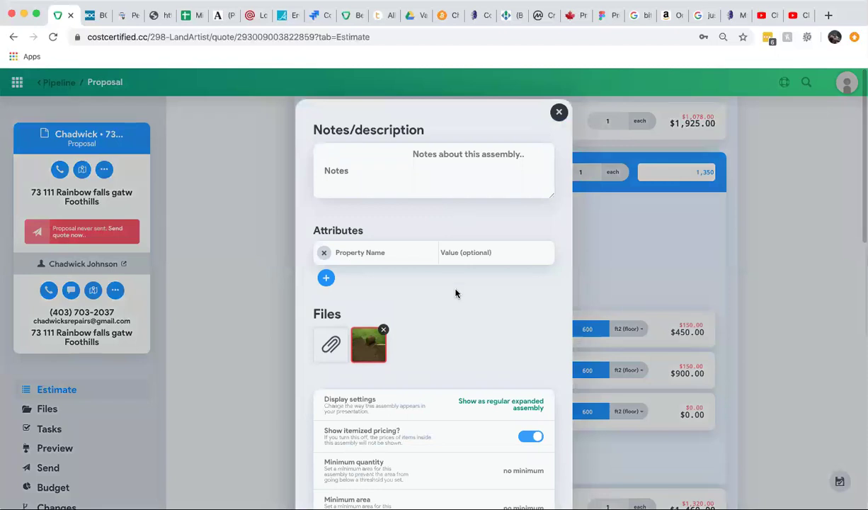
scroll(457, 292, down, 1)
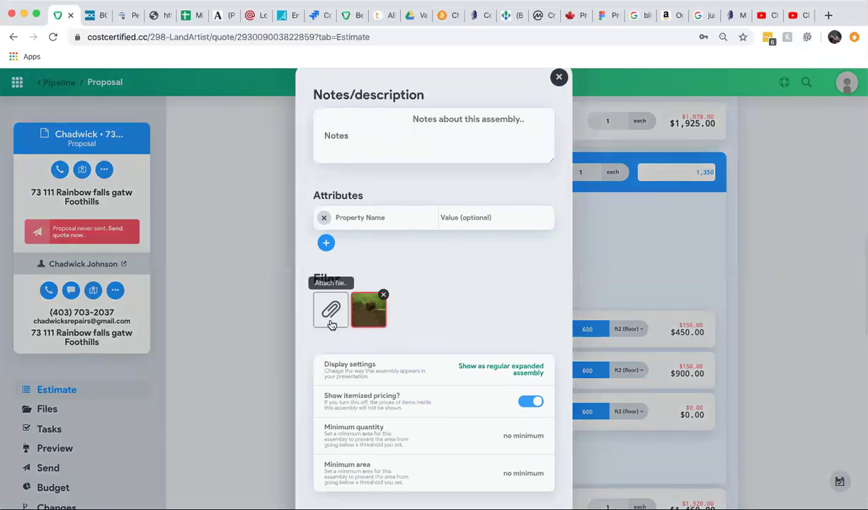
click(482, 133)
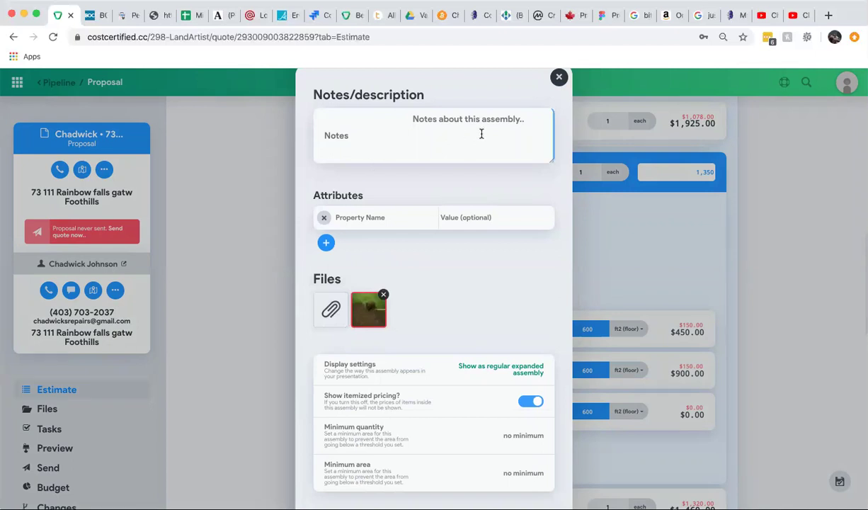
Review the Sod assembly's display settings, minimums and Cascade Elite optional upgrade, and close its settings.
scroll(481, 134, down, 4)
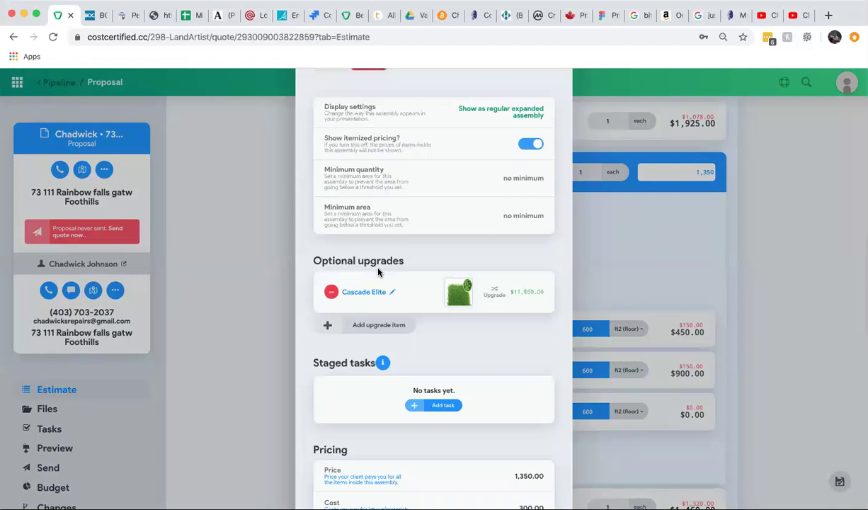
scroll(379, 271, up, 2)
scroll(379, 271, down, 2)
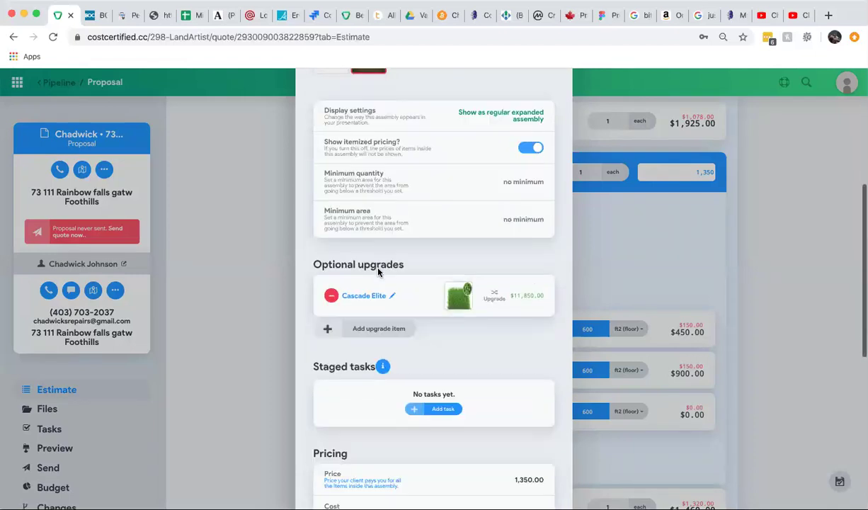
scroll(378, 271, up, 2)
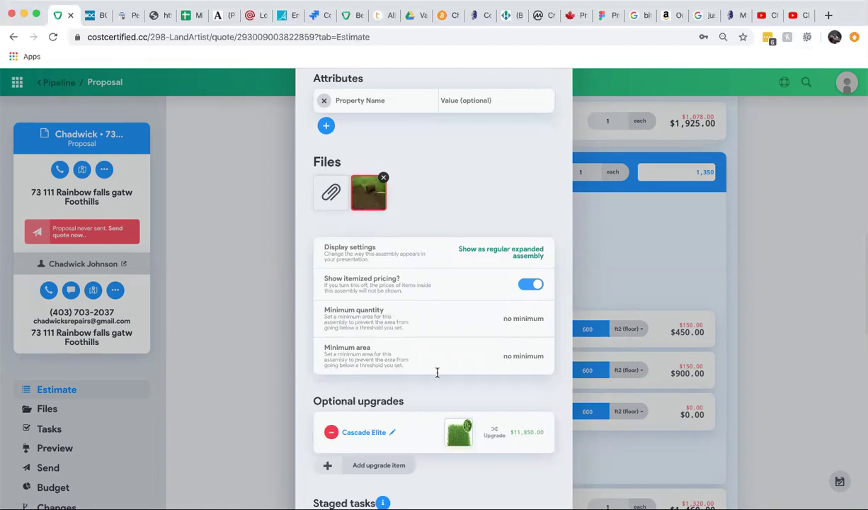
scroll(434, 375, down, 3)
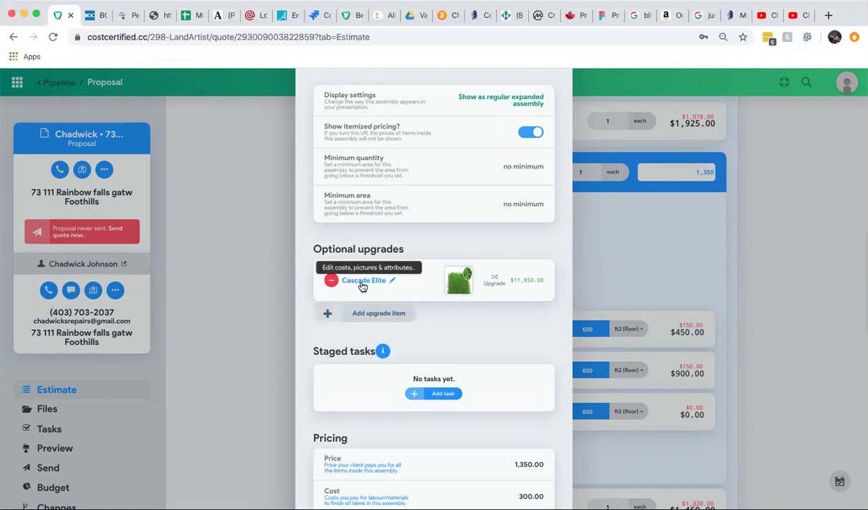
click(610, 274)
click(323, 173)
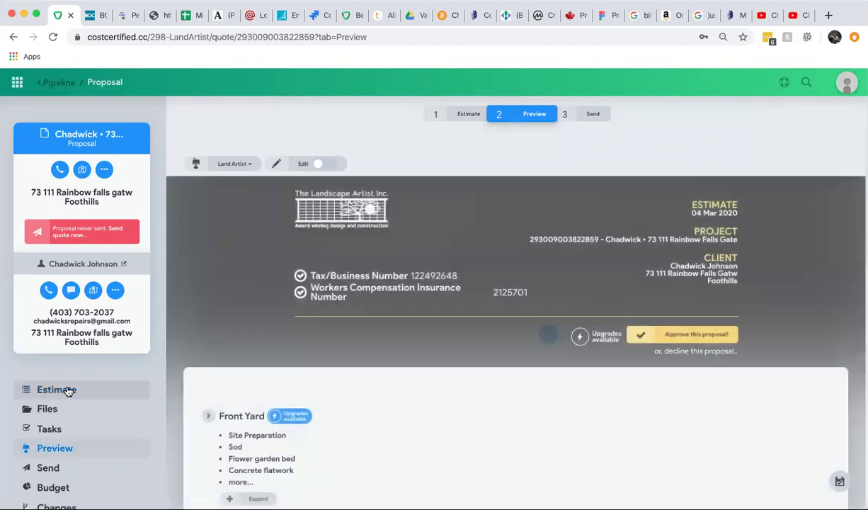
Return to the estimate from the proposal preview and remove the Composite decking assembly.
click(68, 390)
scroll(239, 350, down, 5)
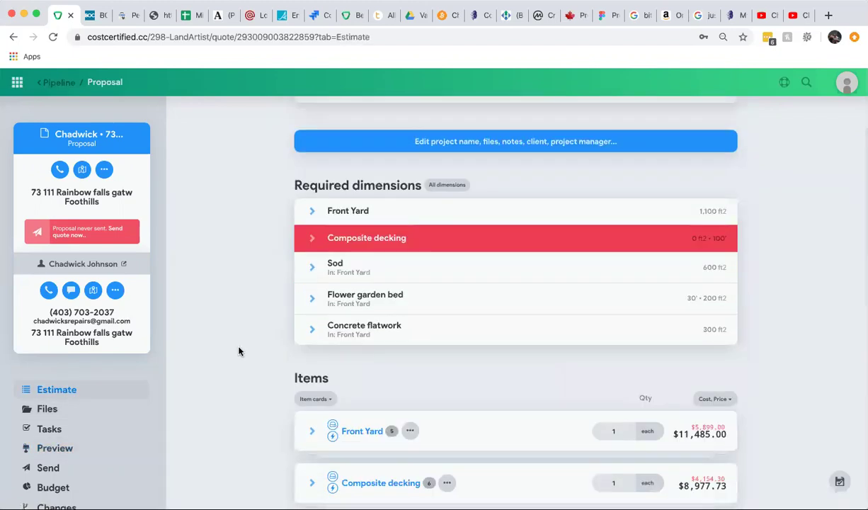
scroll(238, 351, down, 1)
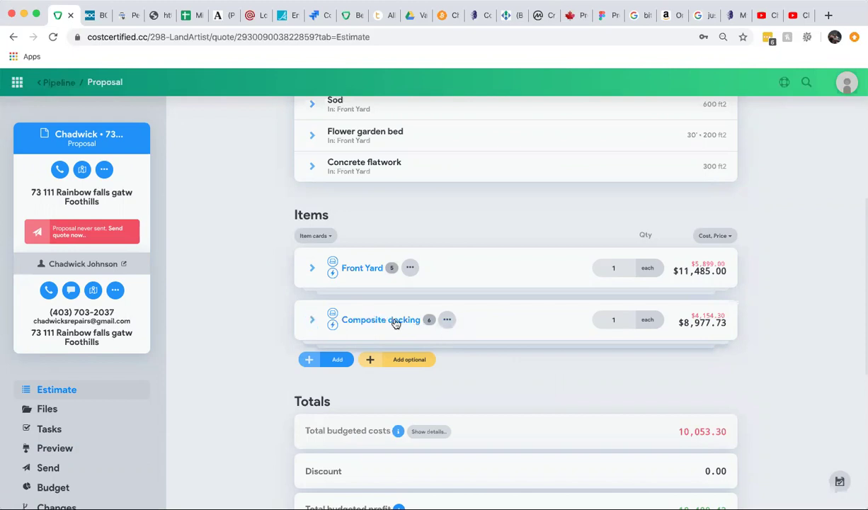
click(447, 320)
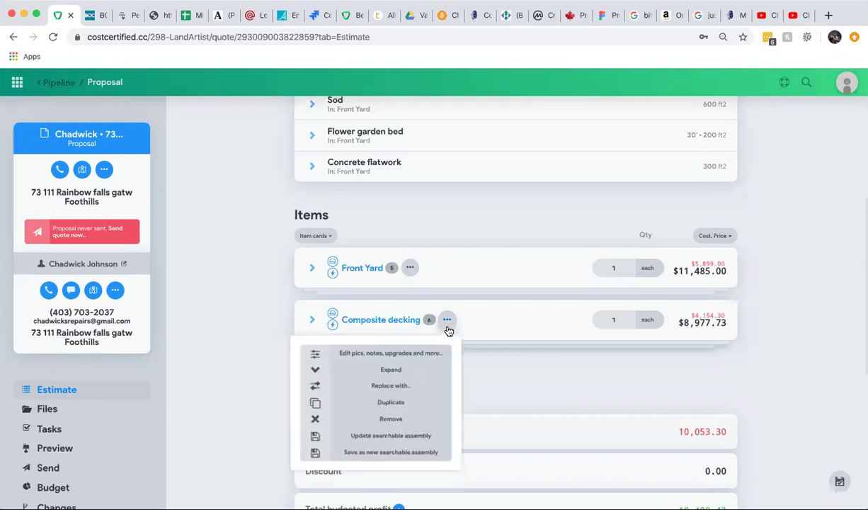
click(391, 418)
Search the item catalog for "deck" and add the Pressure treated deck assembly to the estimate.
click(338, 311)
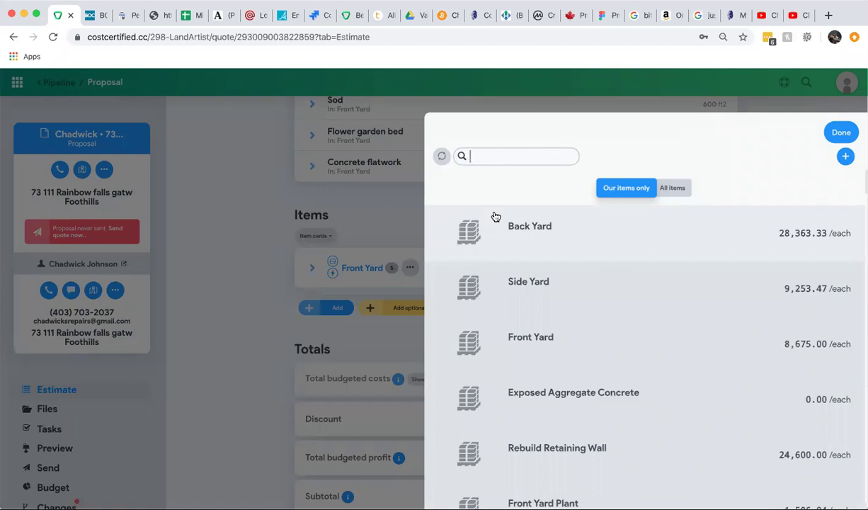
text(deck)
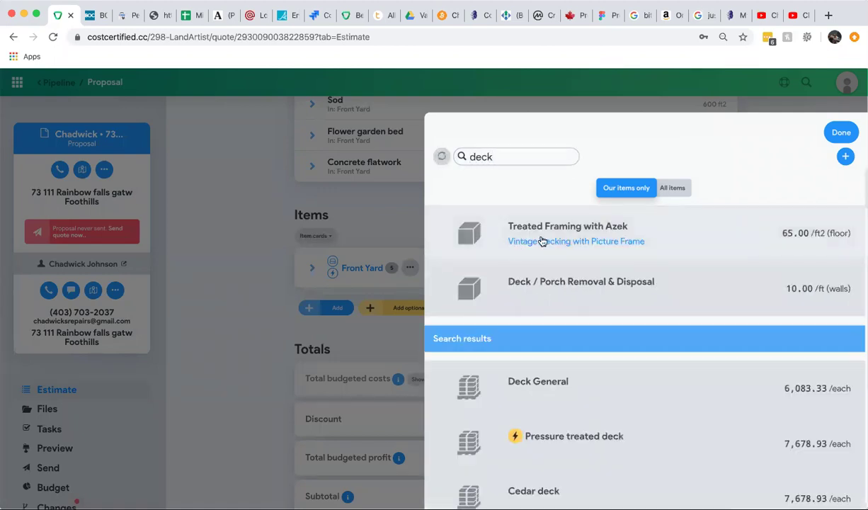
click(544, 446)
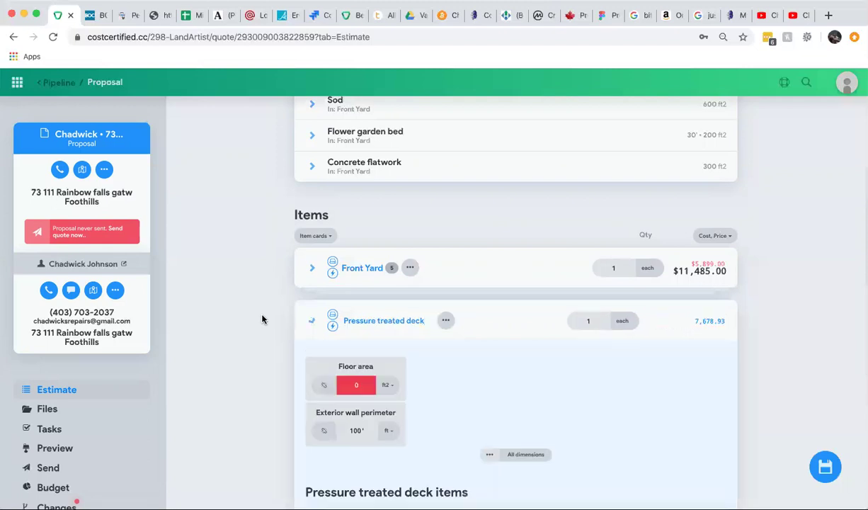
Look through the Pressure treated deck assembly's dimensions and line items, and collapse the assembly.
scroll(262, 319, down, 4)
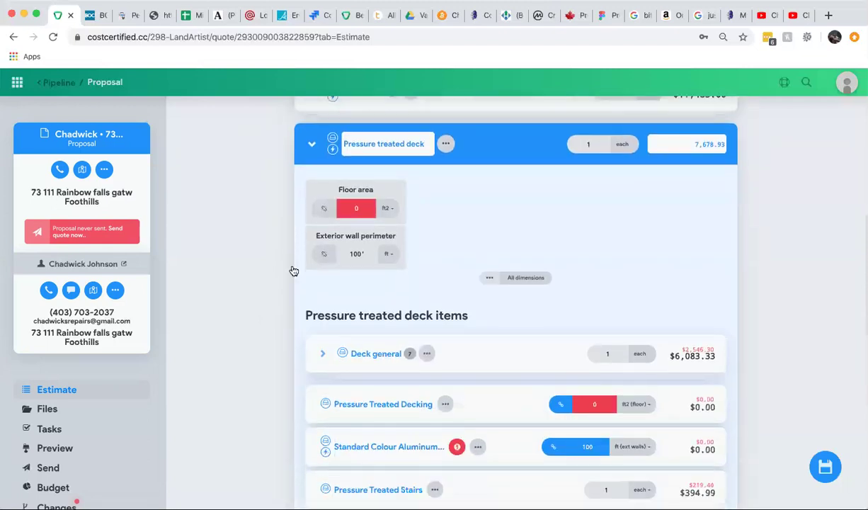
scroll(231, 339, up, 4)
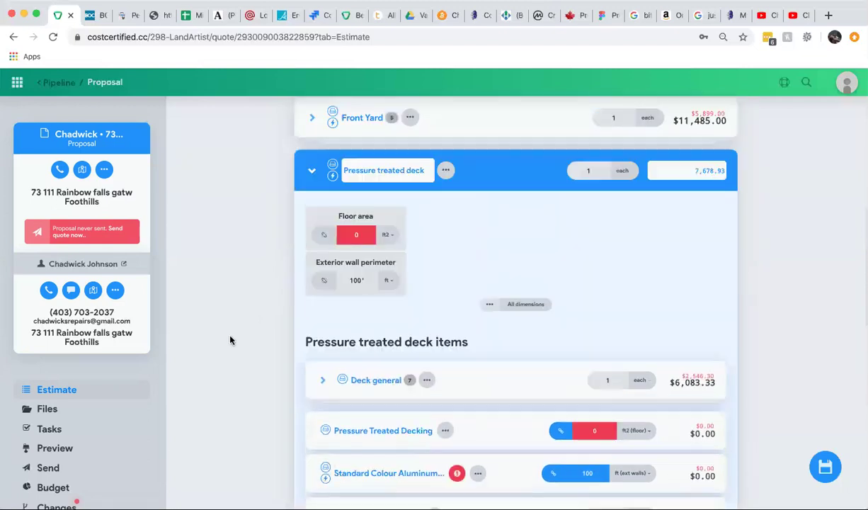
click(311, 232)
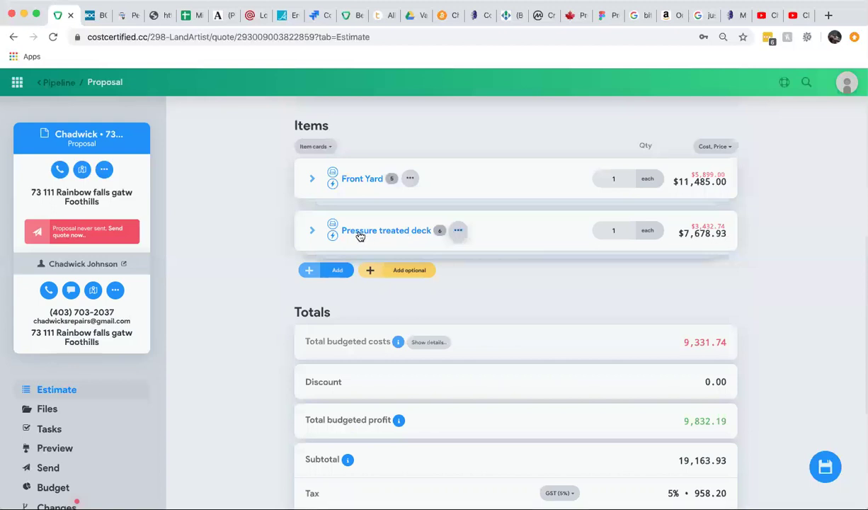
Review the Pressure treated deck assembly's display settings and its Cedar deck and Composite decking optional upgrades, and close its settings.
click(458, 231)
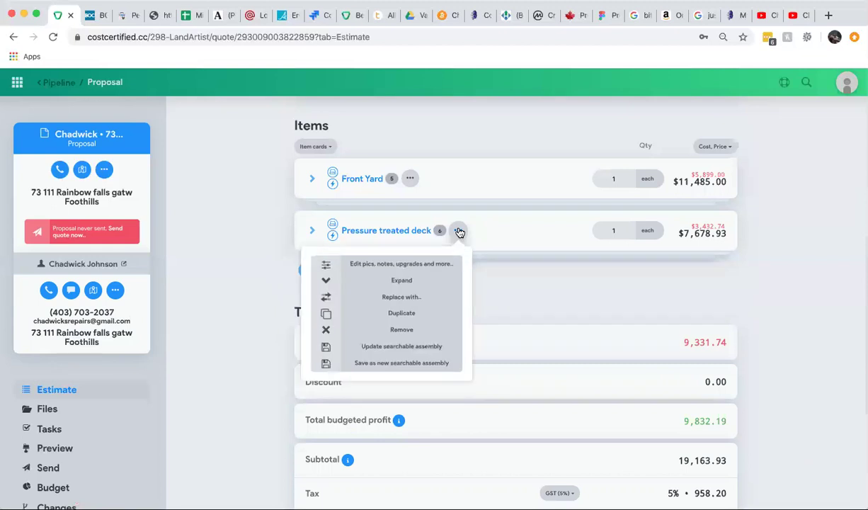
click(406, 266)
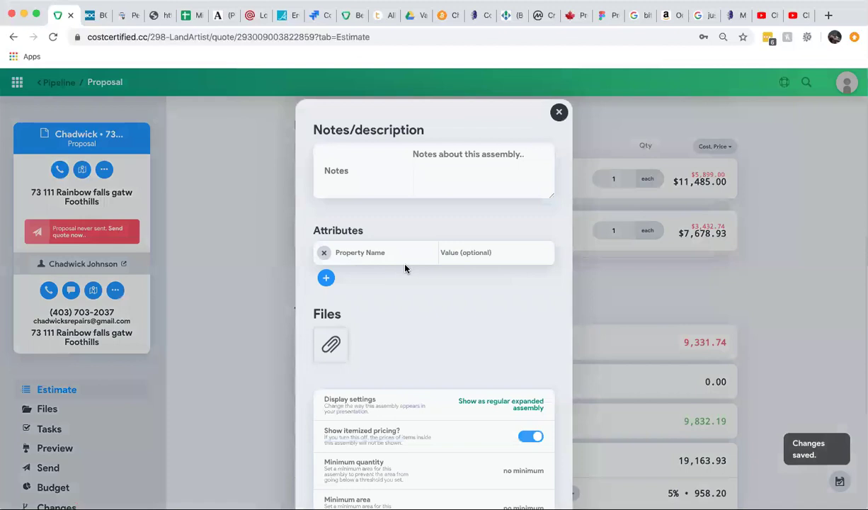
scroll(405, 267, down, 5)
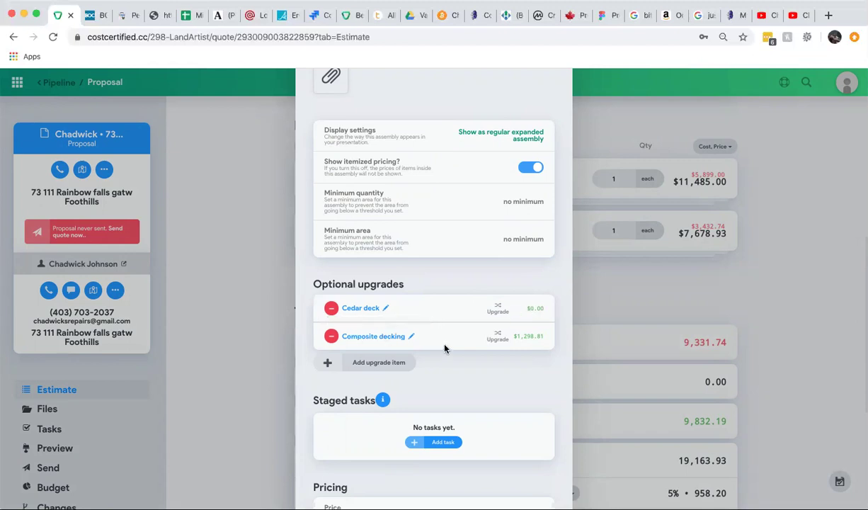
scroll(451, 333, up, 5)
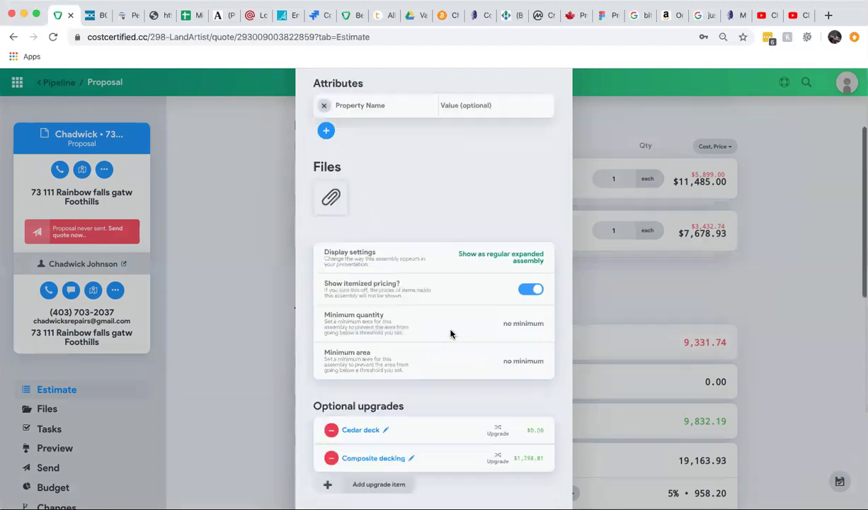
click(638, 299)
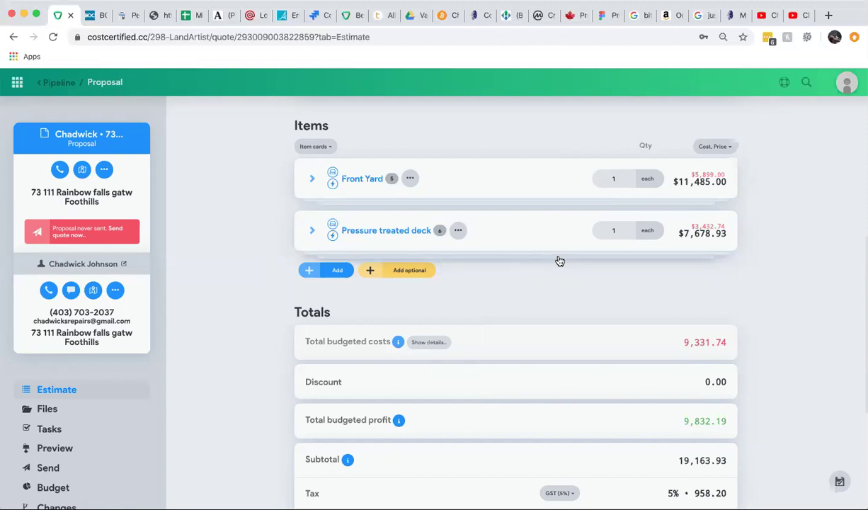
Open the proposal preview and expand the Front Yard assembly to show its sub-assemblies.
scroll(234, 326, up, 1)
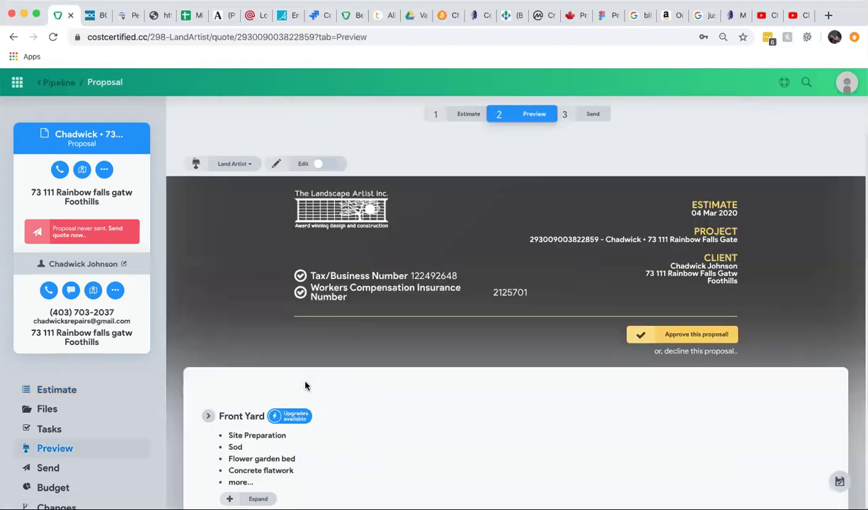
scroll(426, 381, down, 5)
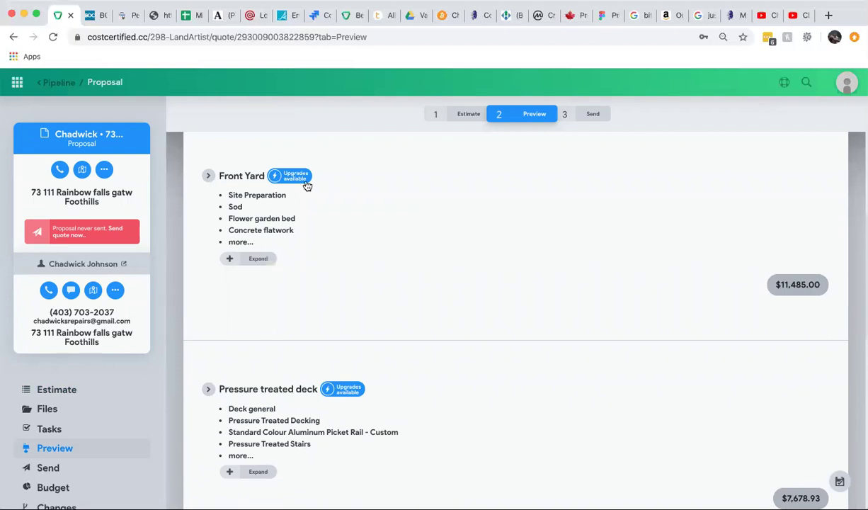
click(257, 264)
scroll(256, 267, down, 4)
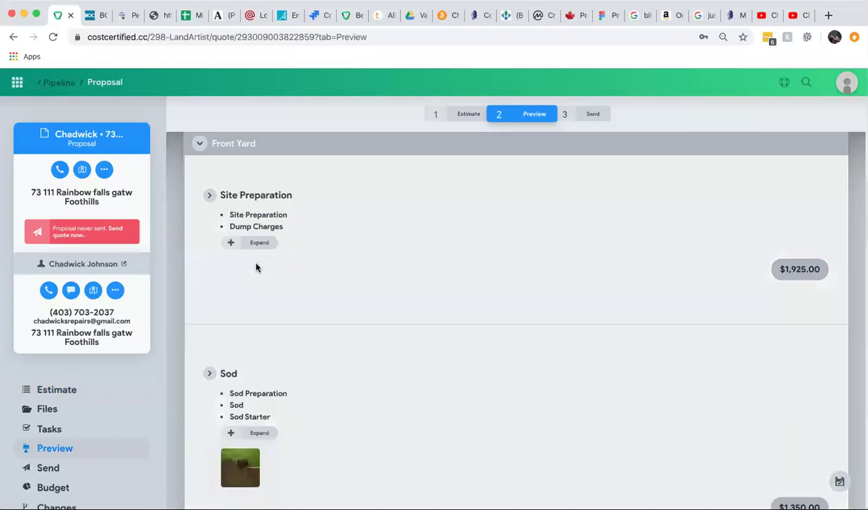
View the Cascade Elite upgrade offer for the Sod assembly and close it without upgrading.
scroll(271, 374, down, 1)
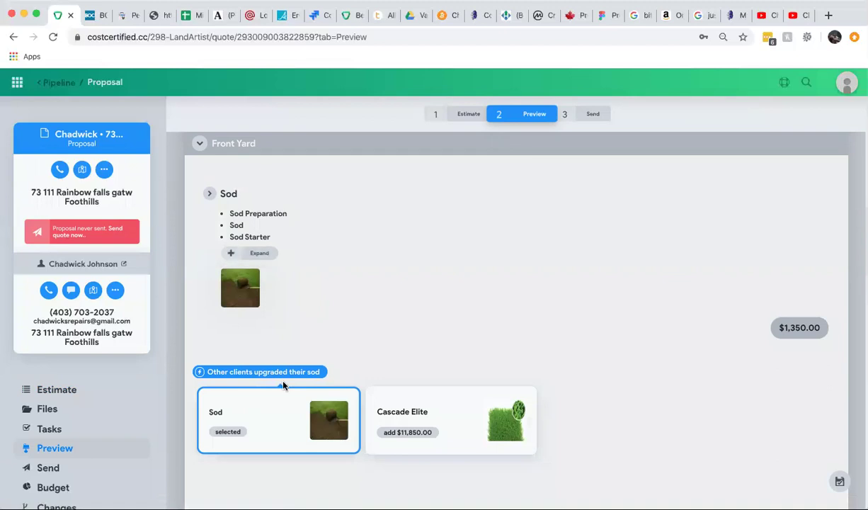
click(466, 412)
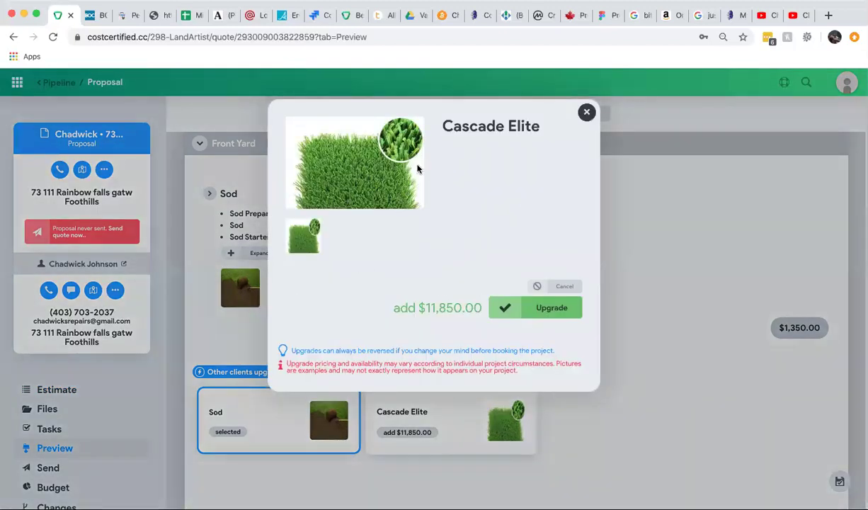
click(552, 307)
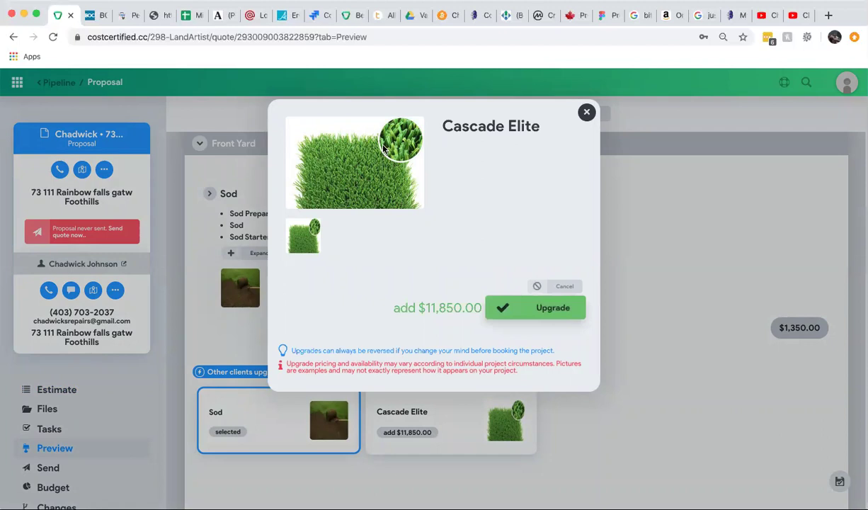
click(586, 113)
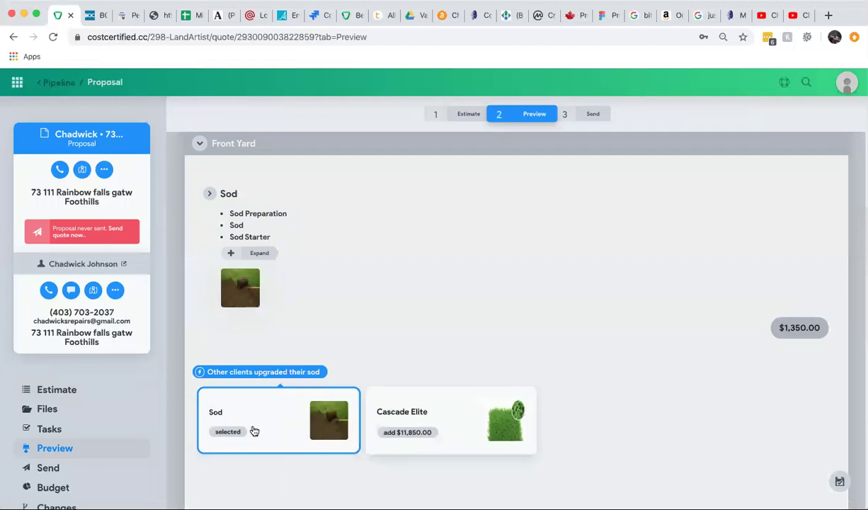
Expand the Flower garden bed assembly in the preview and look back at the Sod upgrade options.
scroll(360, 300, down, 5)
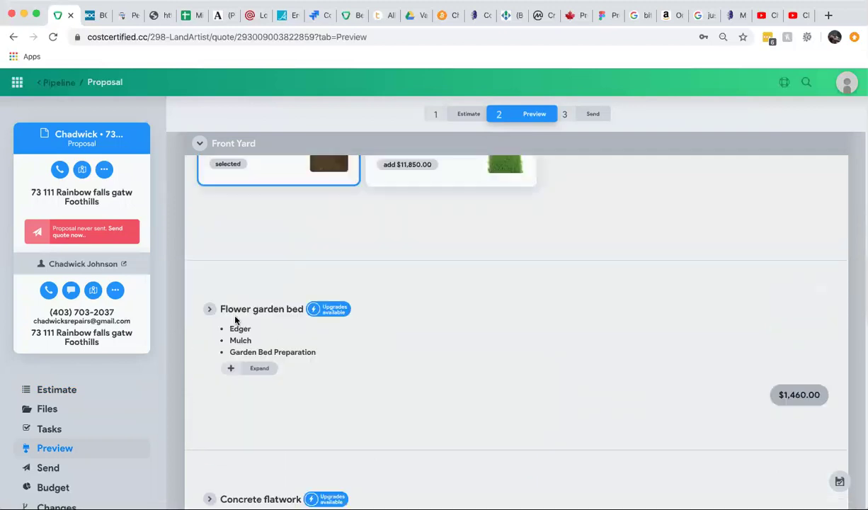
click(259, 368)
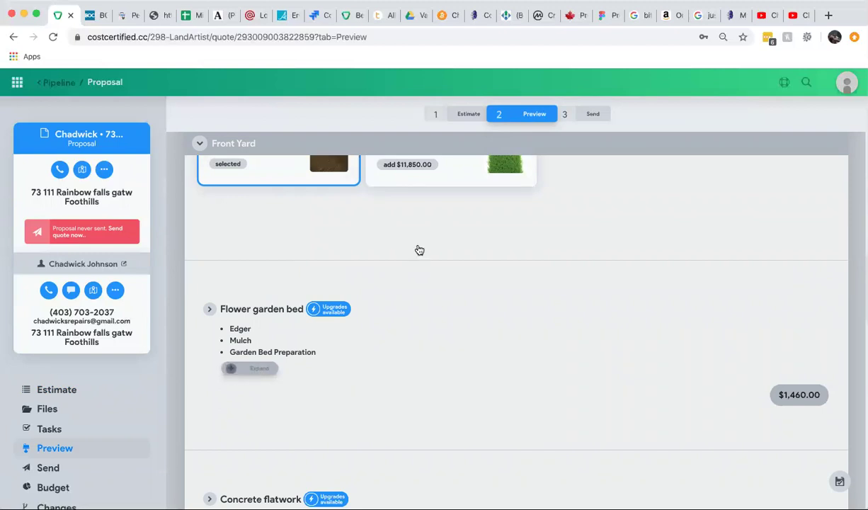
scroll(419, 250, up, 5)
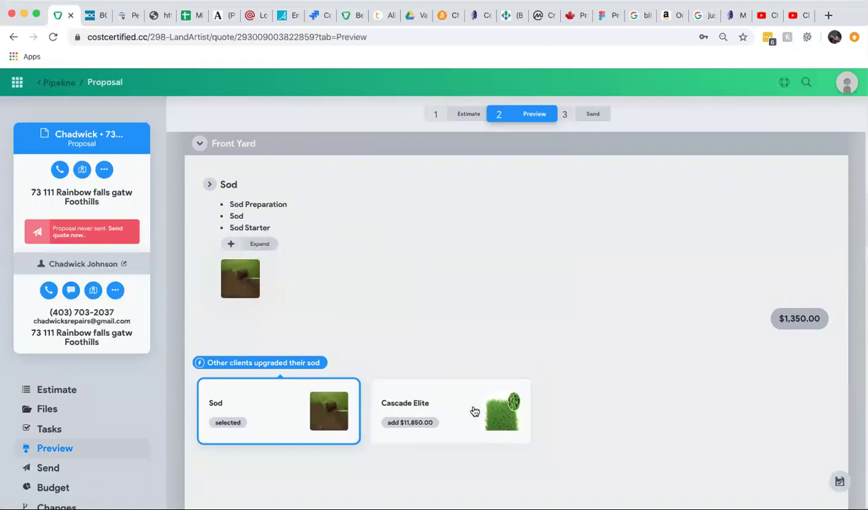
scroll(429, 360, down, 3)
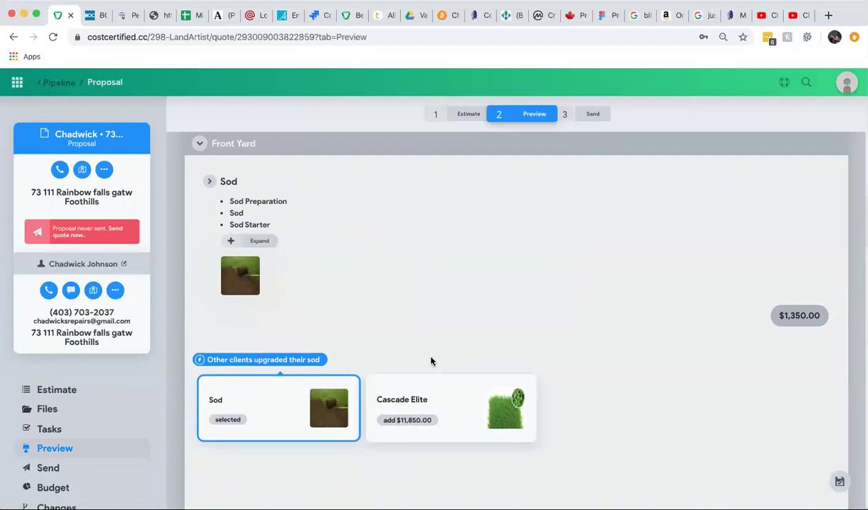
scroll(431, 361, down, 2)
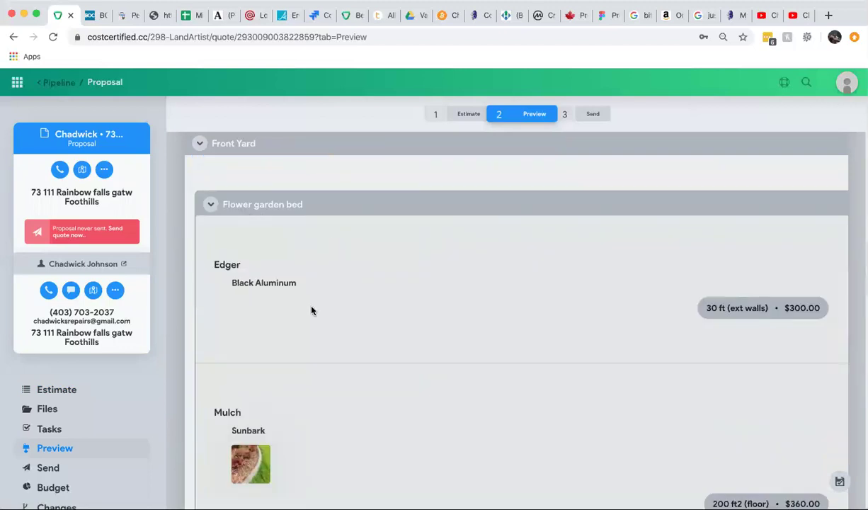
View the Washed Rock - 20mm upgrade offer for the Mulch item and close it without upgrading.
scroll(312, 310, down, 3)
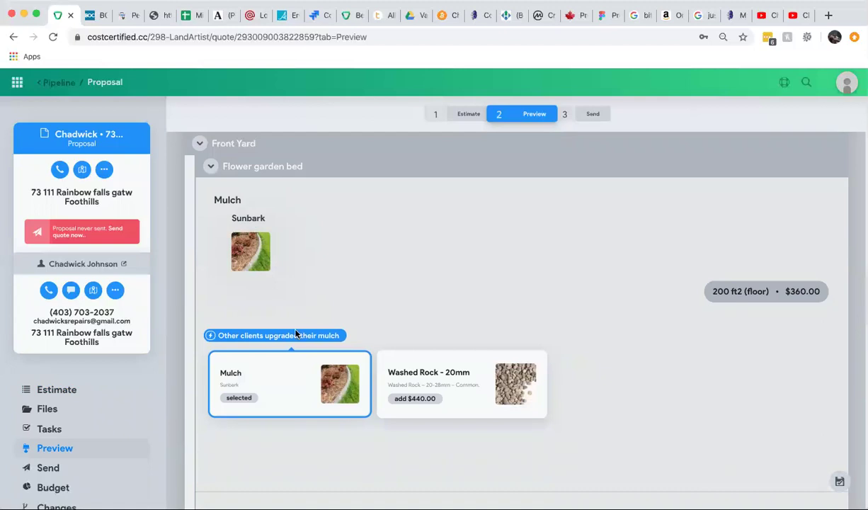
click(441, 377)
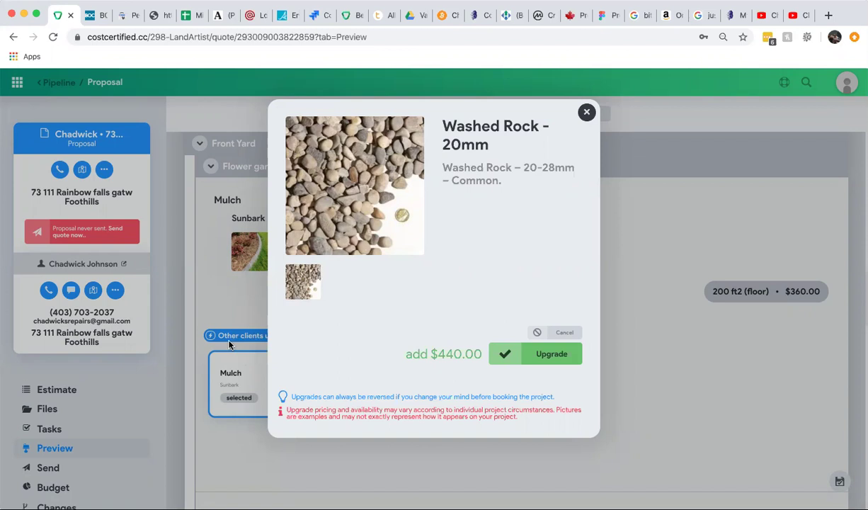
click(586, 113)
Compare the Mulch item's upgrade options with the whole-assembly upgrade options offered for the Pressure treated deck.
scroll(397, 241, down, 5)
scroll(397, 241, down, 3)
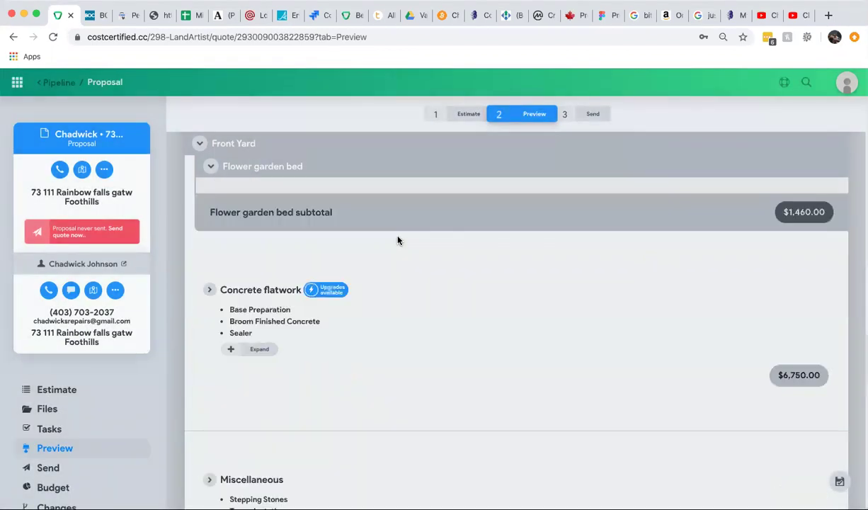
scroll(397, 241, down, 2)
scroll(398, 241, down, 6)
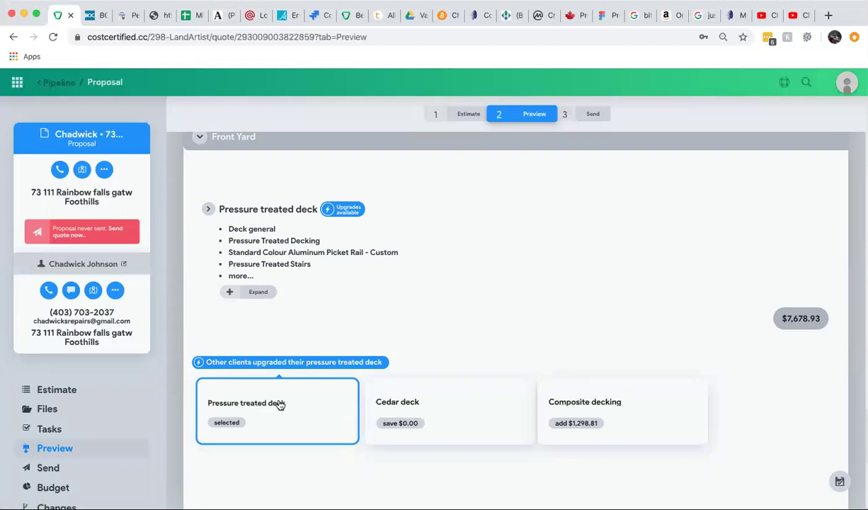
scroll(329, 340, down, 10)
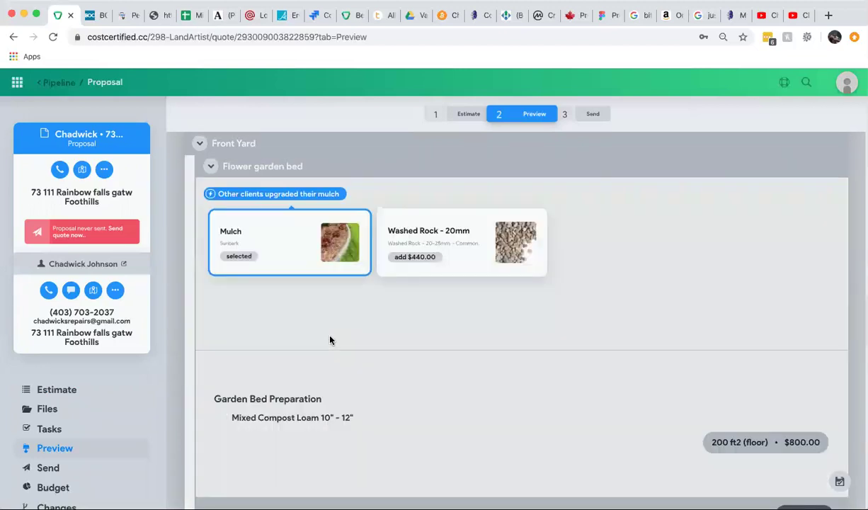
scroll(329, 341, up, 2)
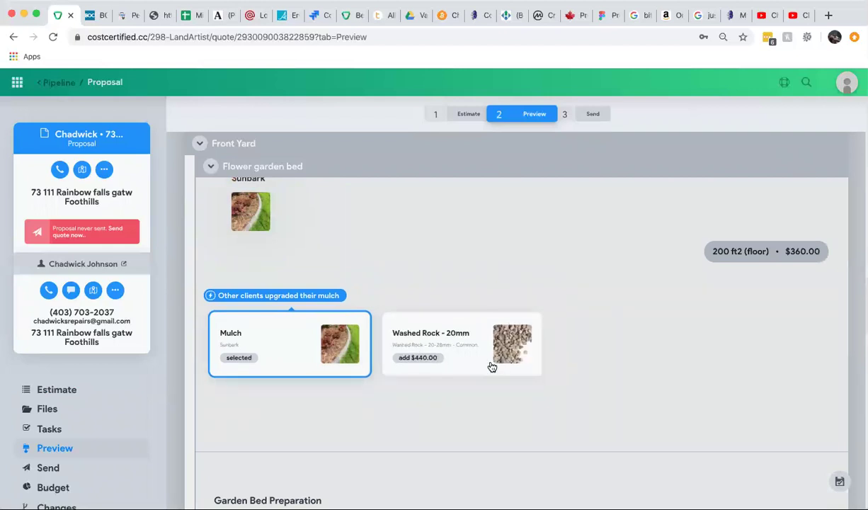
scroll(492, 366, down, 3)
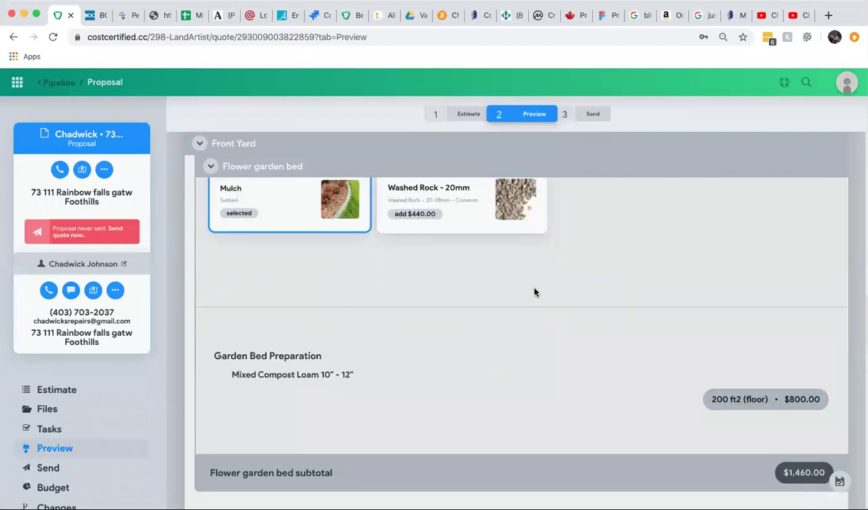
scroll(535, 291, down, 5)
scroll(535, 291, down, 3)
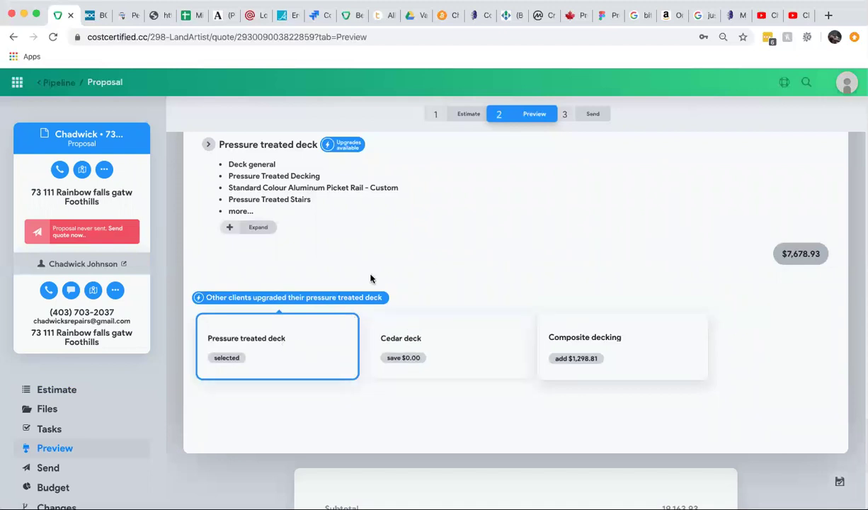
Review the Composite decking offer for the Pressure treated deck and upgrade the deck to Composite decking.
scroll(203, 297, up, 2)
scroll(340, 347, down, 3)
click(634, 301)
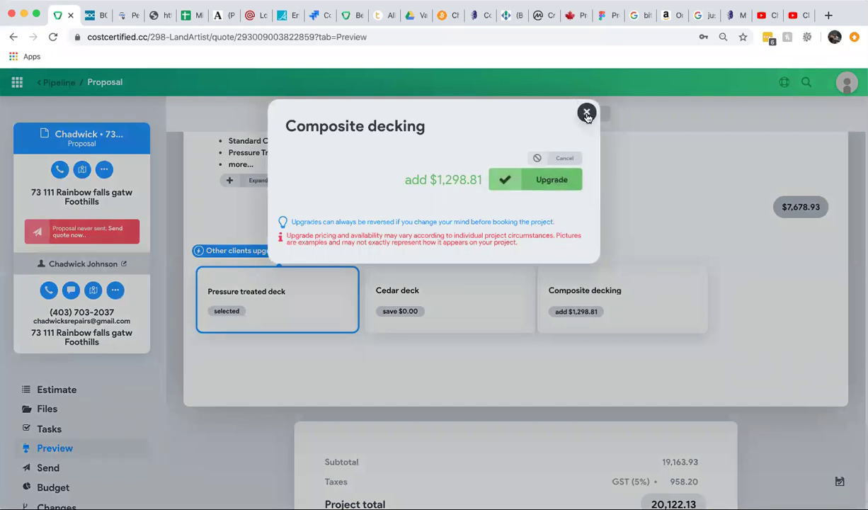
click(620, 153)
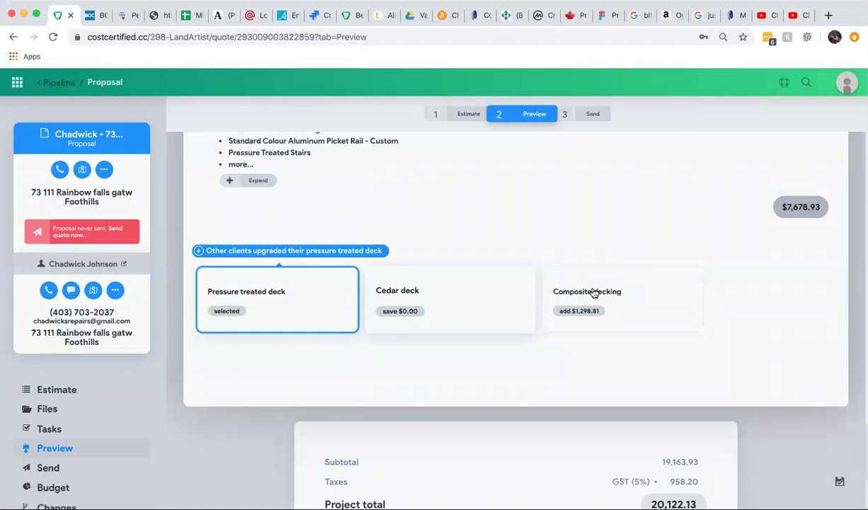
click(594, 293)
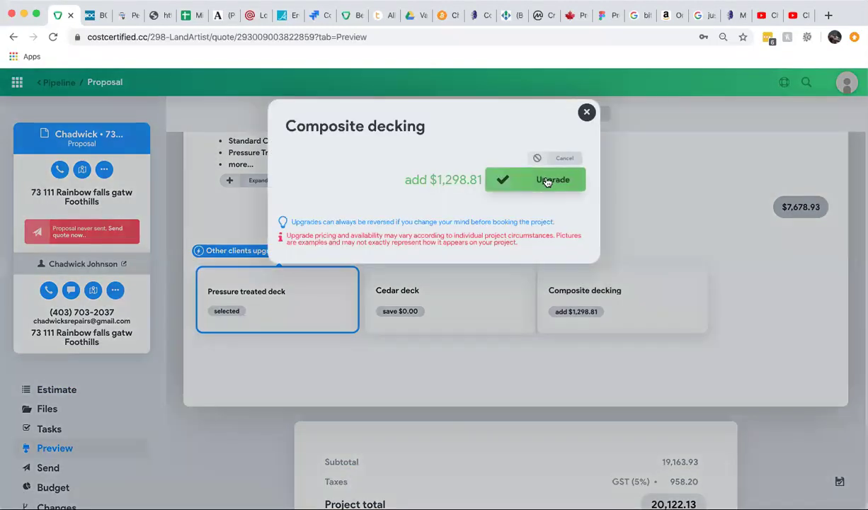
click(546, 182)
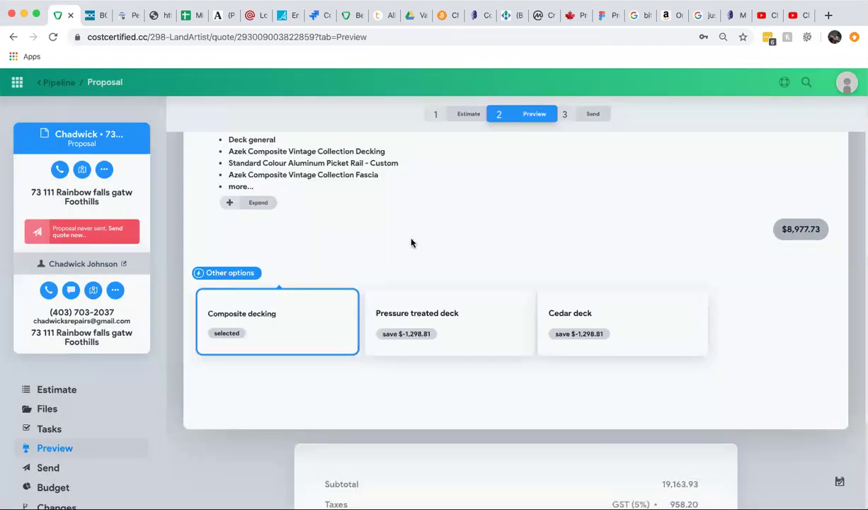
Expand the upgraded Composite decking assembly and examine its items and the colour options for Azek Composite Vintage Collection Decking.
scroll(410, 243, up, 2)
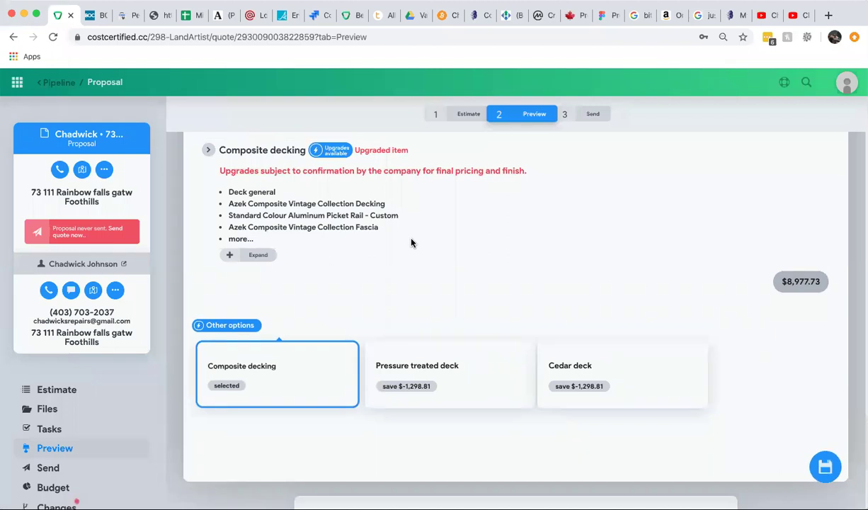
scroll(411, 243, up, 3)
scroll(410, 243, down, 3)
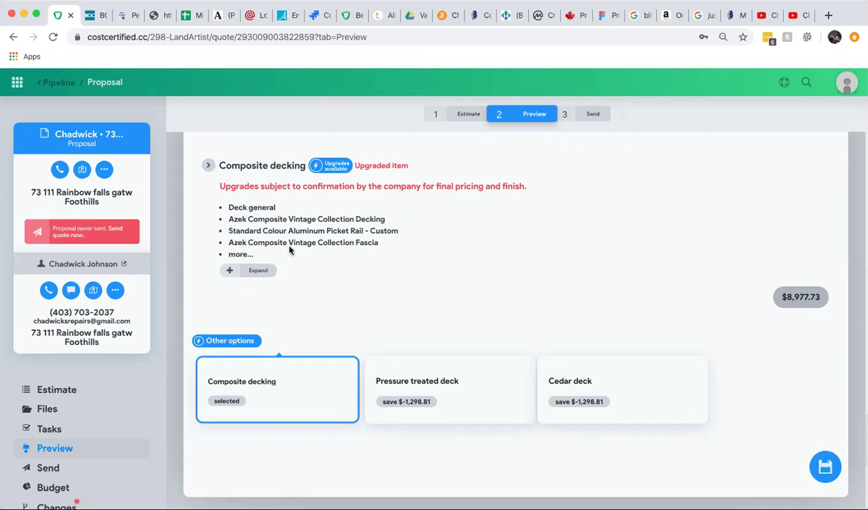
click(259, 274)
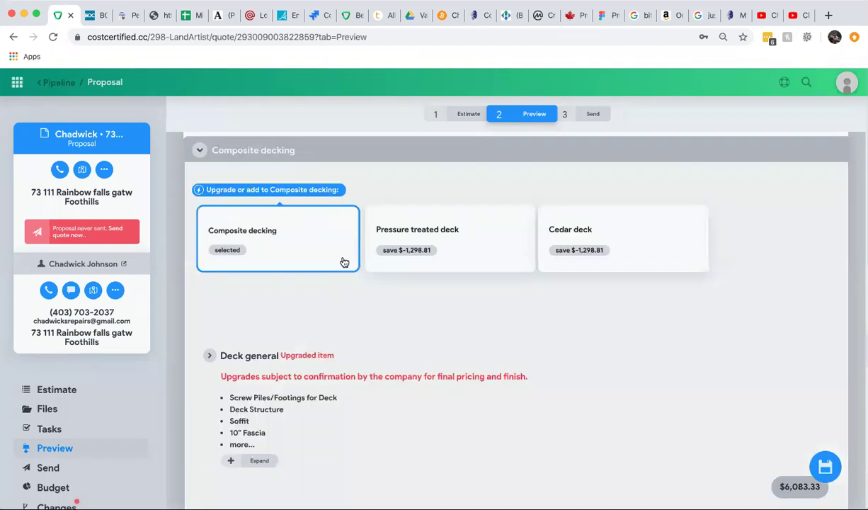
scroll(305, 337, down, 5)
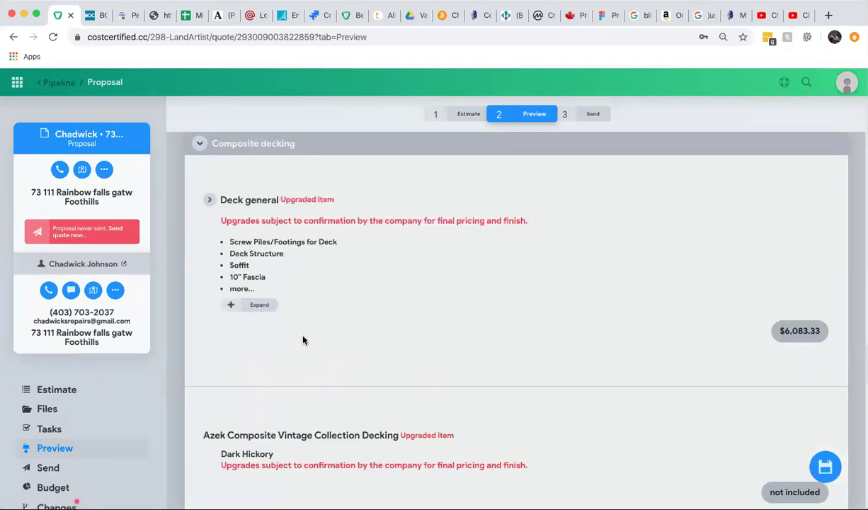
scroll(303, 340, down, 6)
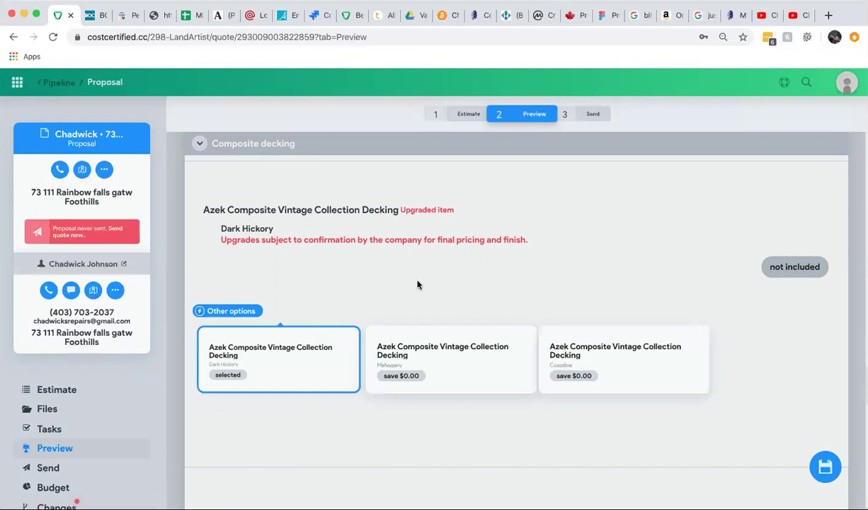
scroll(417, 284, up, 3)
scroll(417, 284, down, 3)
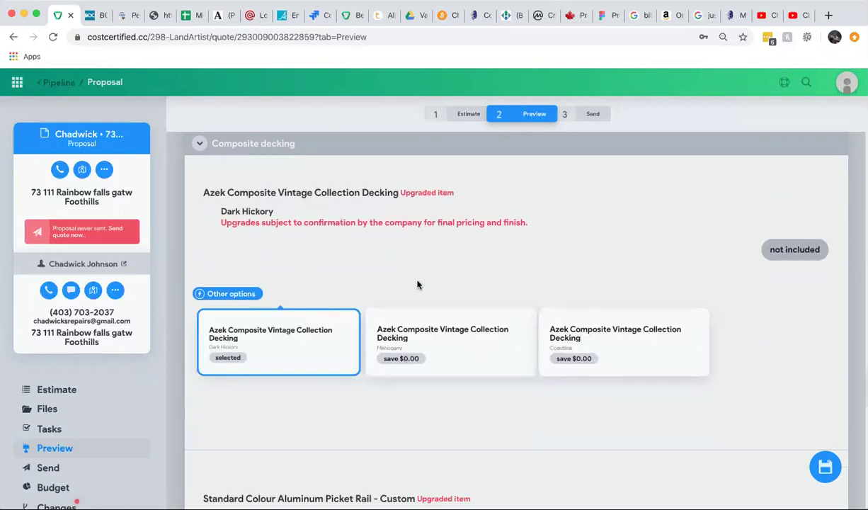
Return to the estimate, check where files are attached in the Composite decking assembly's settings, and close them without choosing any file.
scroll(417, 284, up, 3)
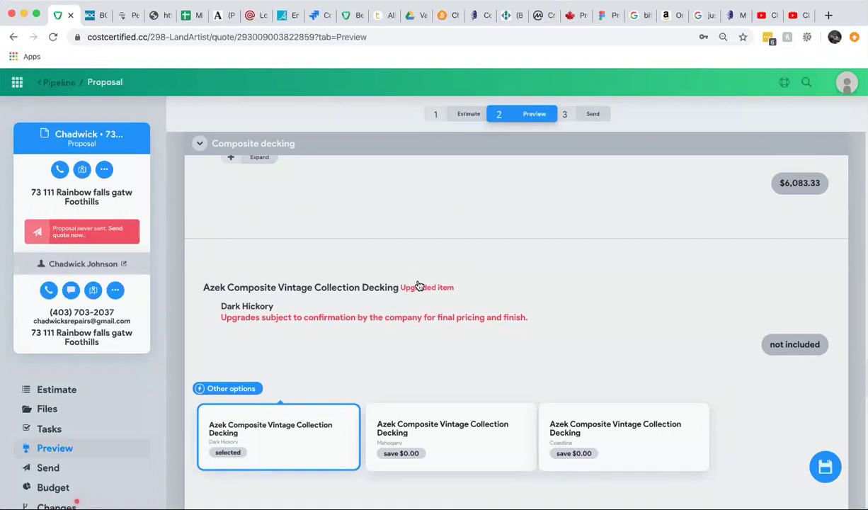
click(57, 390)
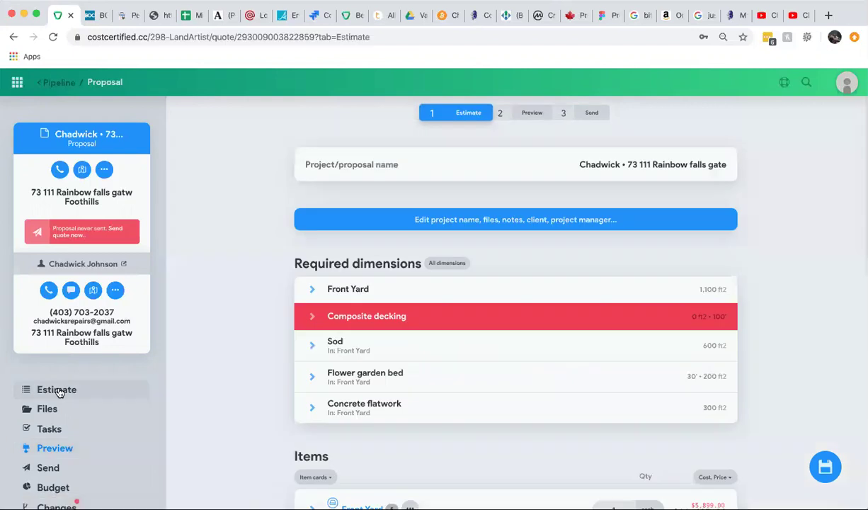
scroll(213, 363, down, 5)
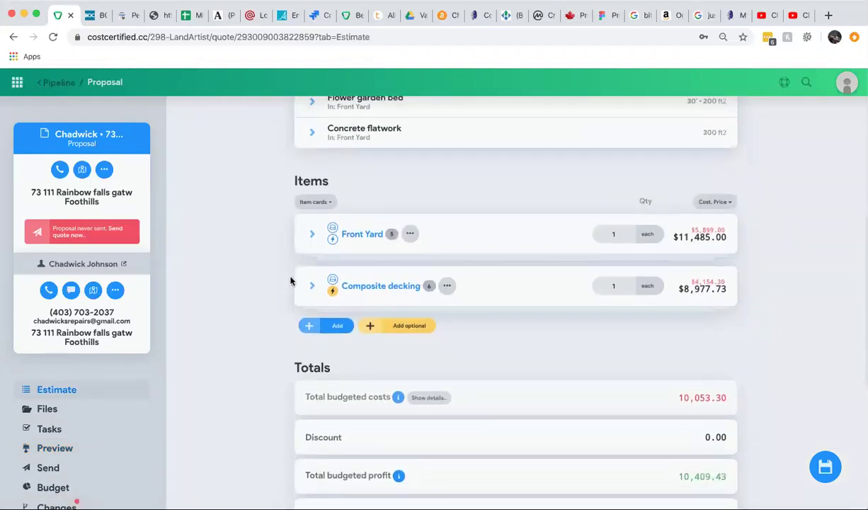
click(448, 288)
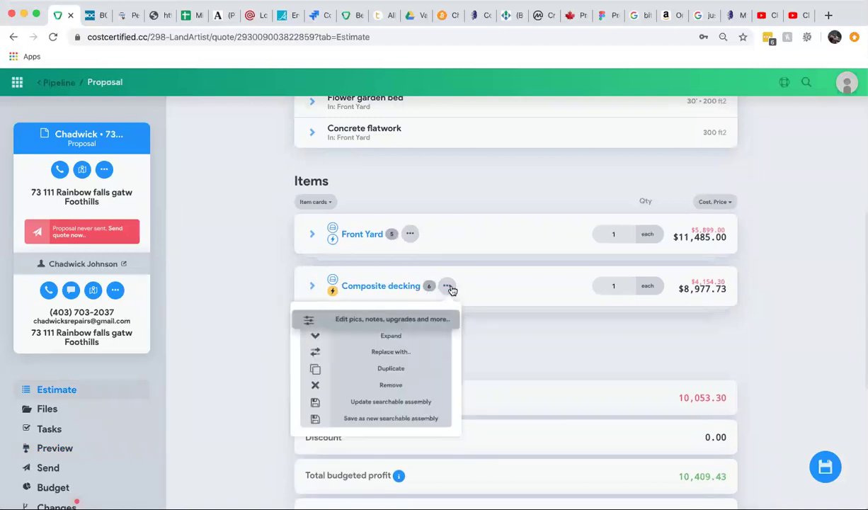
click(383, 323)
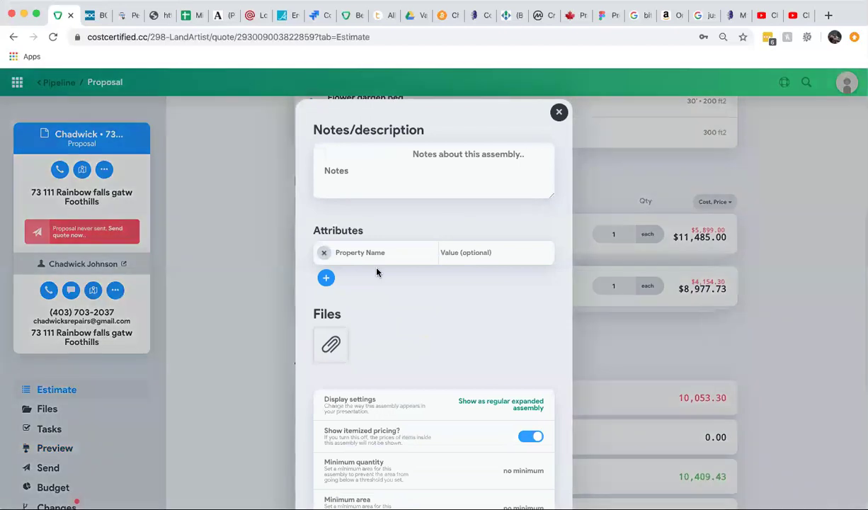
click(329, 347)
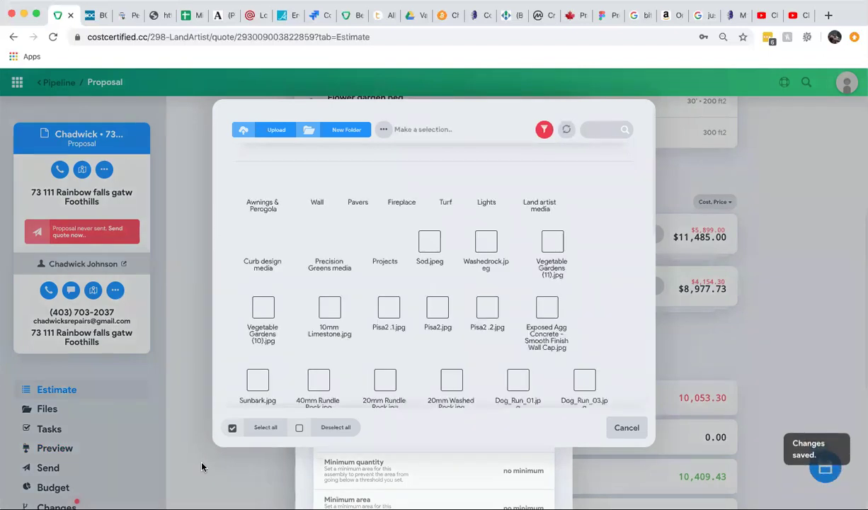
click(623, 434)
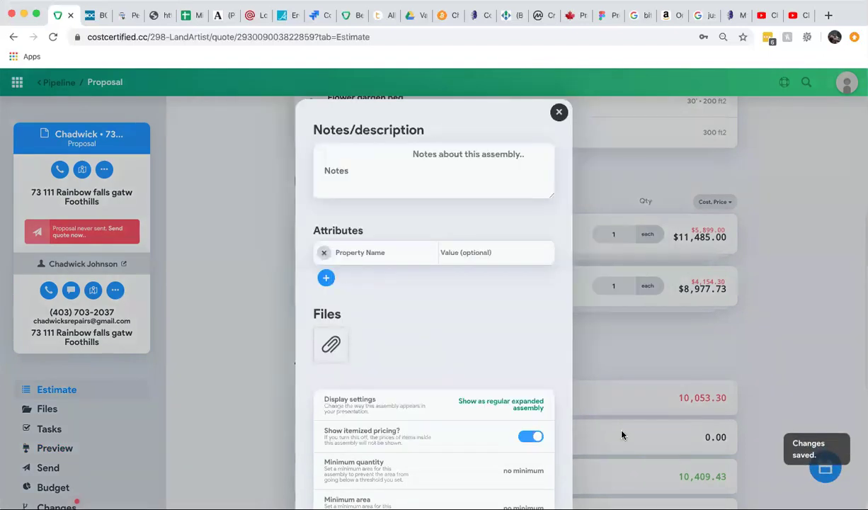
click(559, 111)
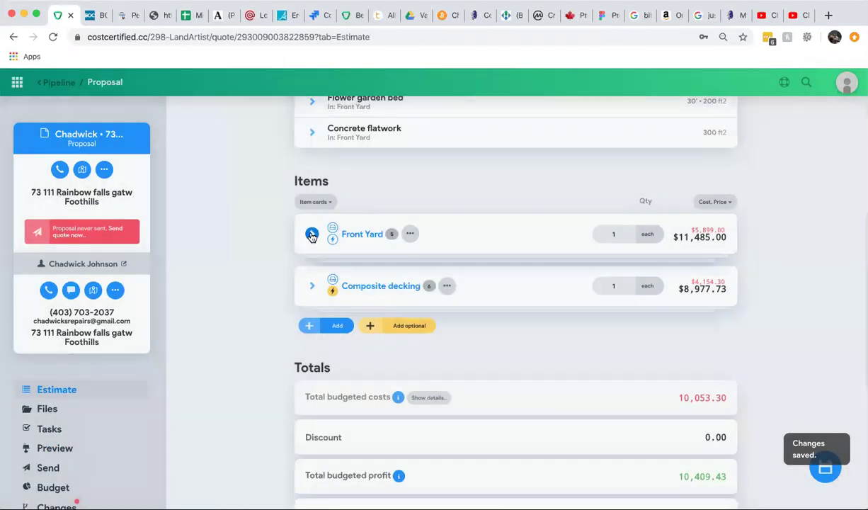
Inspect the Mulch item's description and pictures in the Front Yard's Flower garden bed, then close it and collapse both assemblies.
click(312, 236)
scroll(325, 236, down, 3)
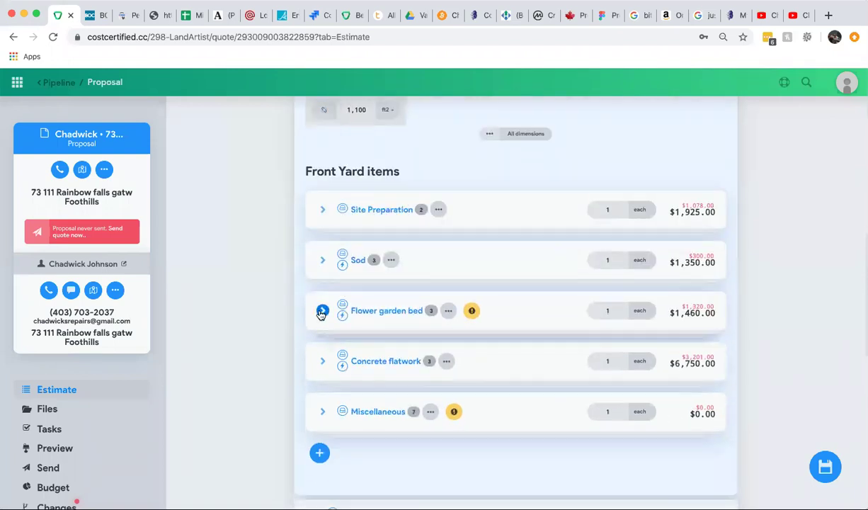
click(320, 312)
scroll(318, 314, down, 4)
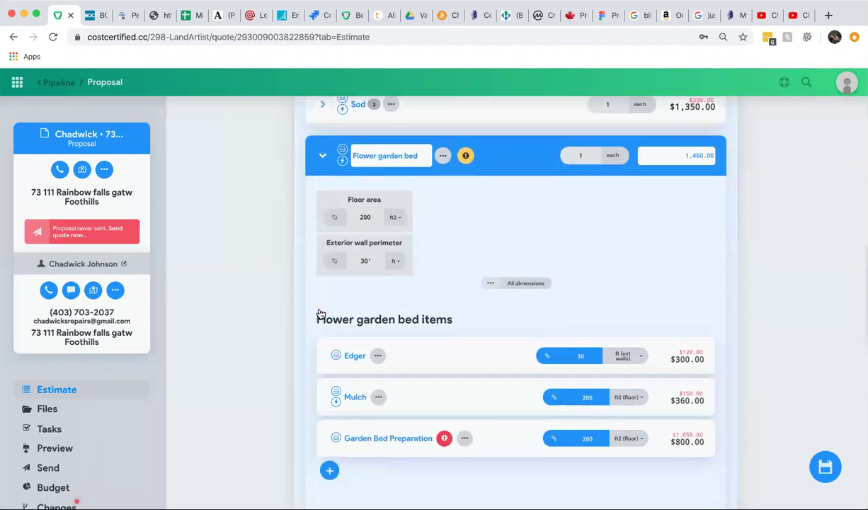
click(356, 398)
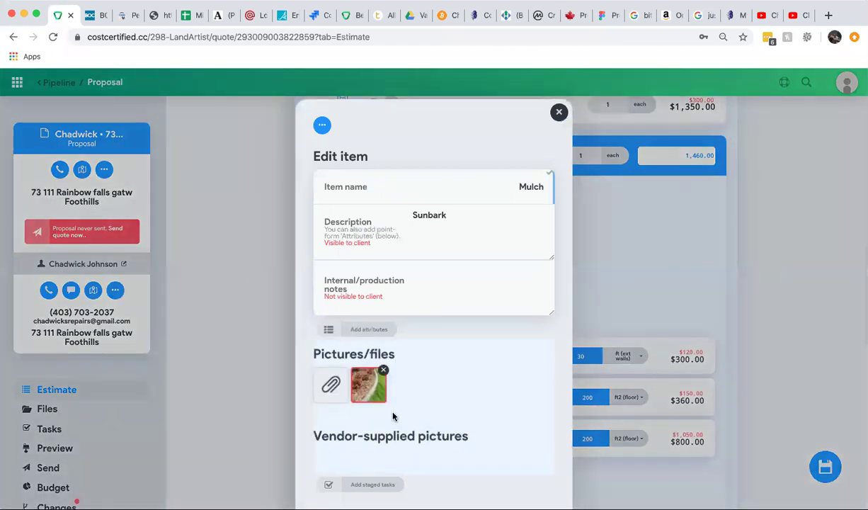
click(559, 111)
scroll(206, 250, up, 1)
click(321, 217)
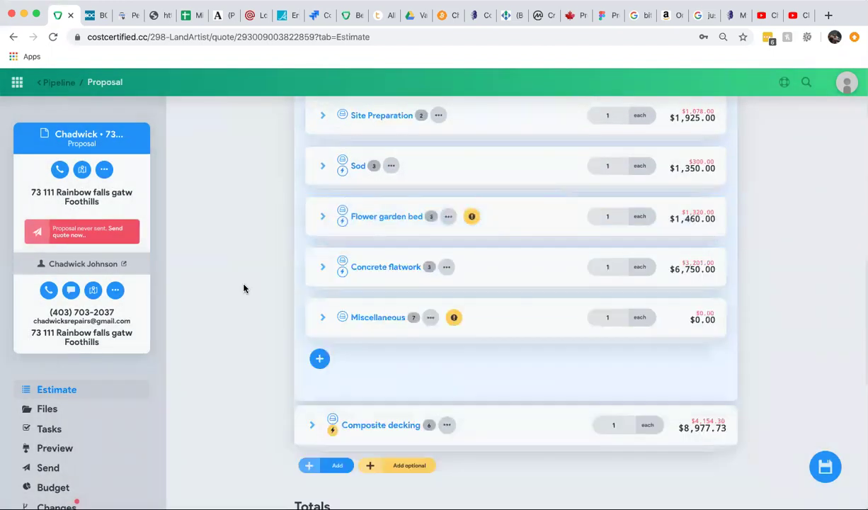
scroll(244, 288, up, 2)
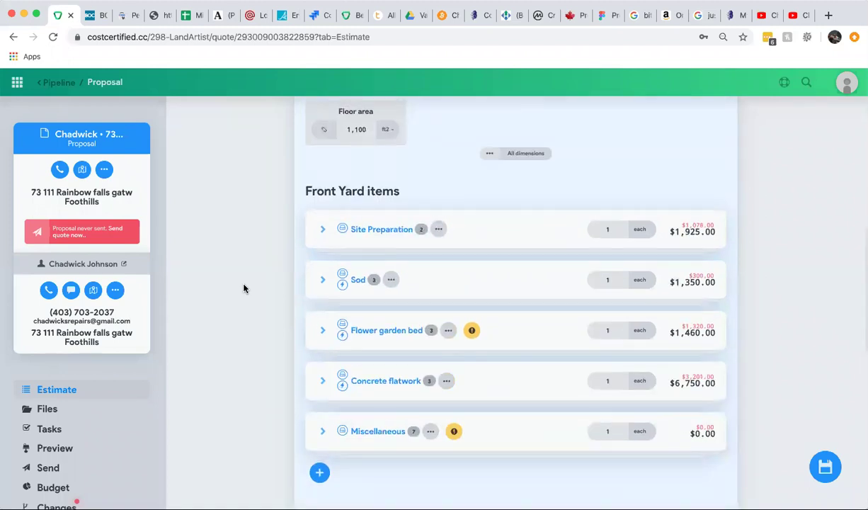
scroll(243, 288, up, 2)
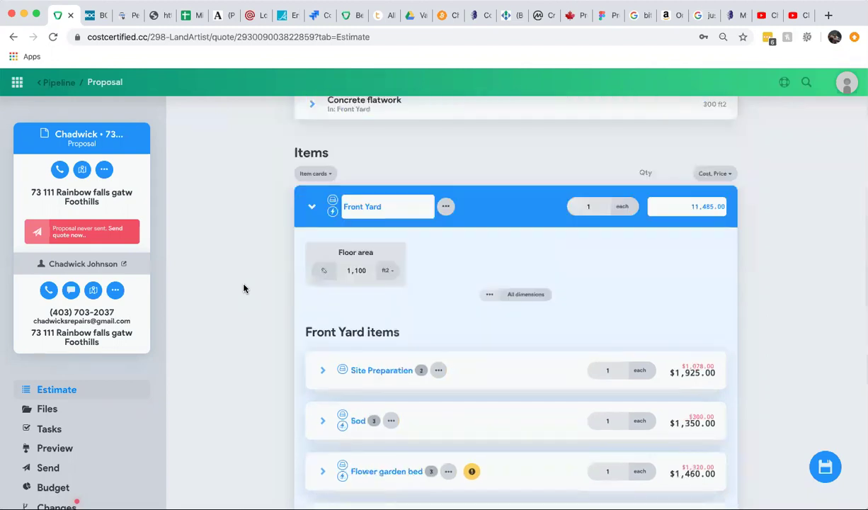
click(312, 207)
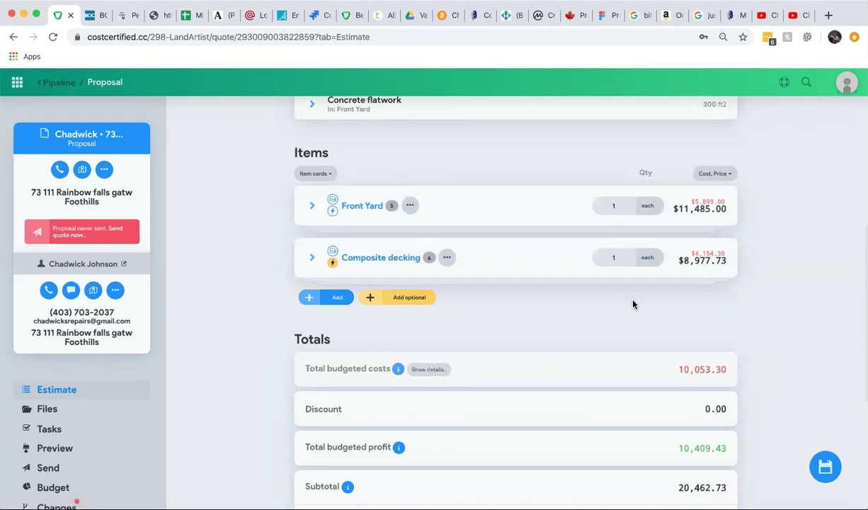
Review the estimate's required dimensions, items and totals, including a brief look inside the Front Yard assembly.
scroll(632, 302, down, 3)
scroll(633, 302, up, 5)
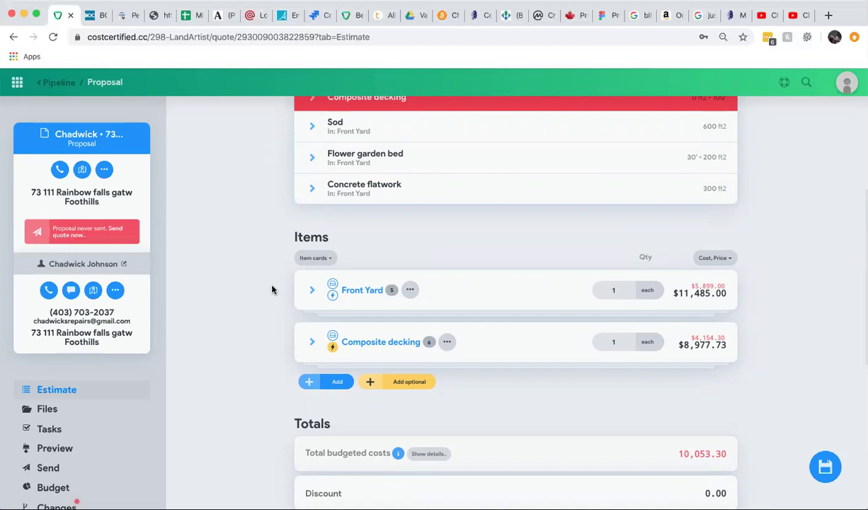
scroll(274, 289, down, 2)
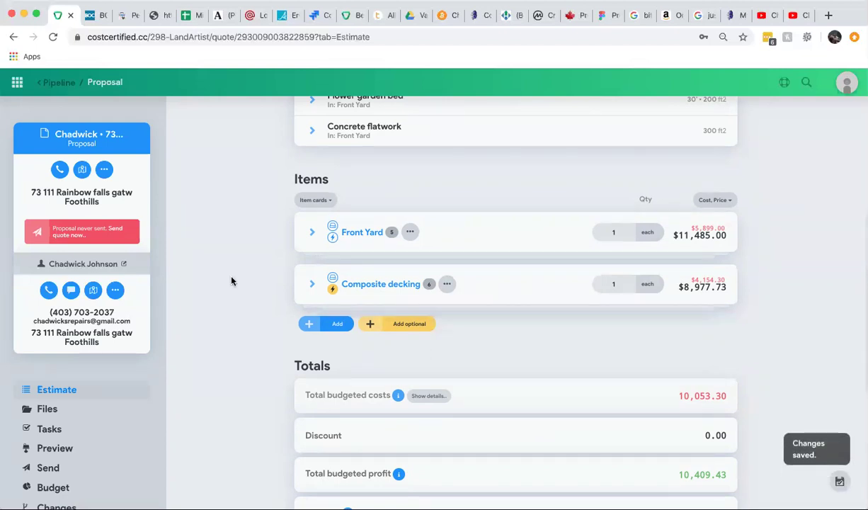
scroll(240, 330, down, 1)
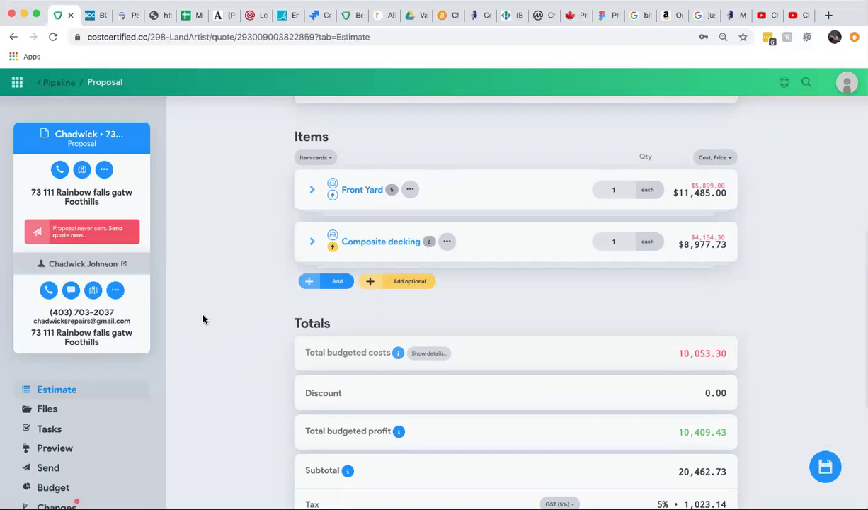
click(311, 191)
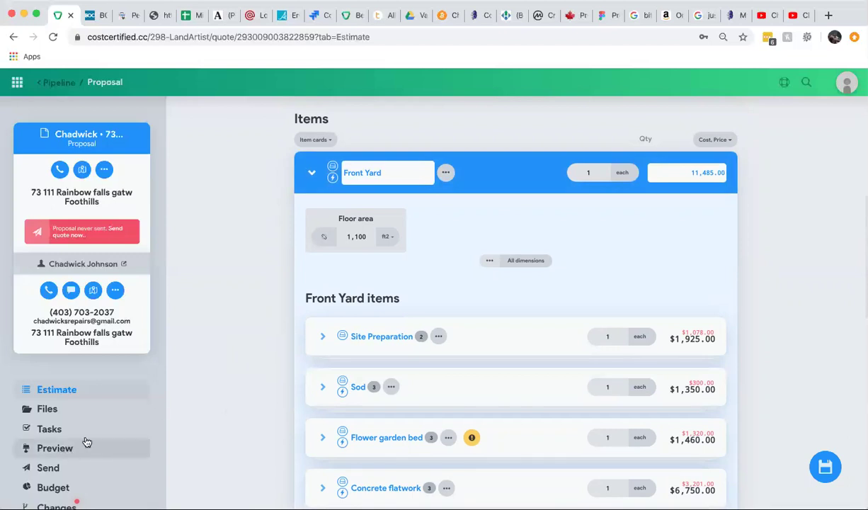
click(314, 169)
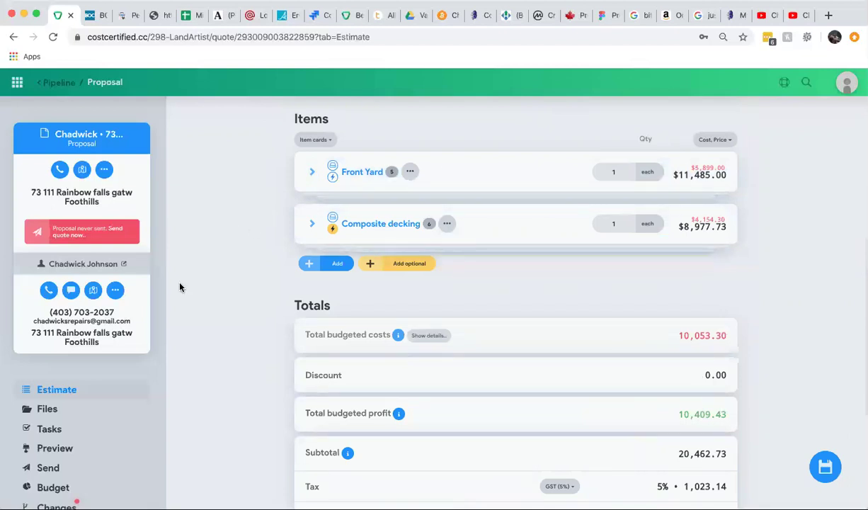
scroll(242, 395, up, 5)
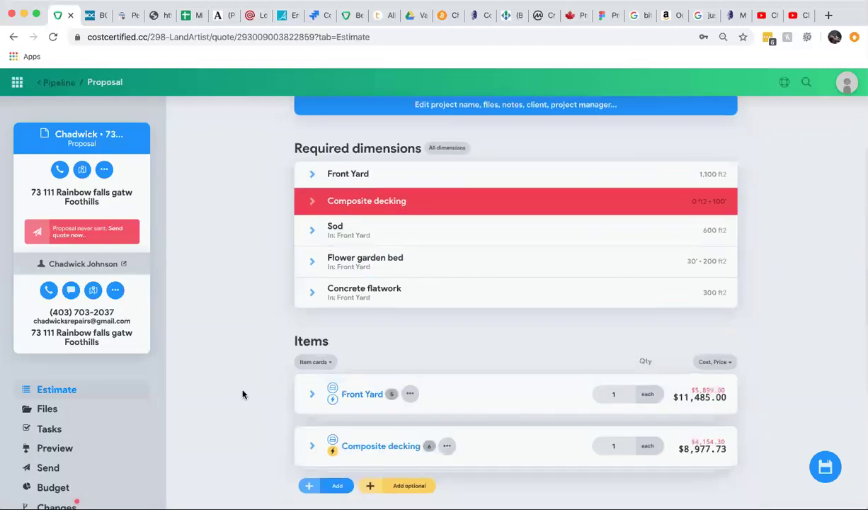
scroll(242, 394, down, 3)
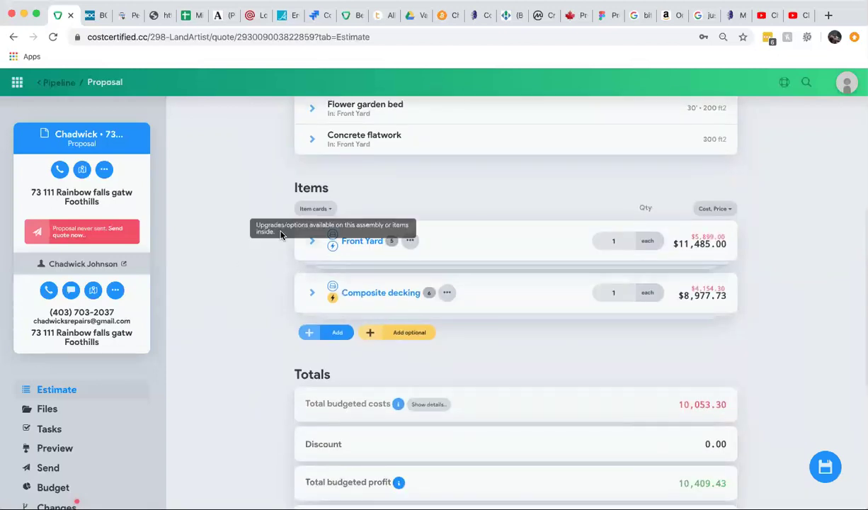
scroll(281, 235, up, 1)
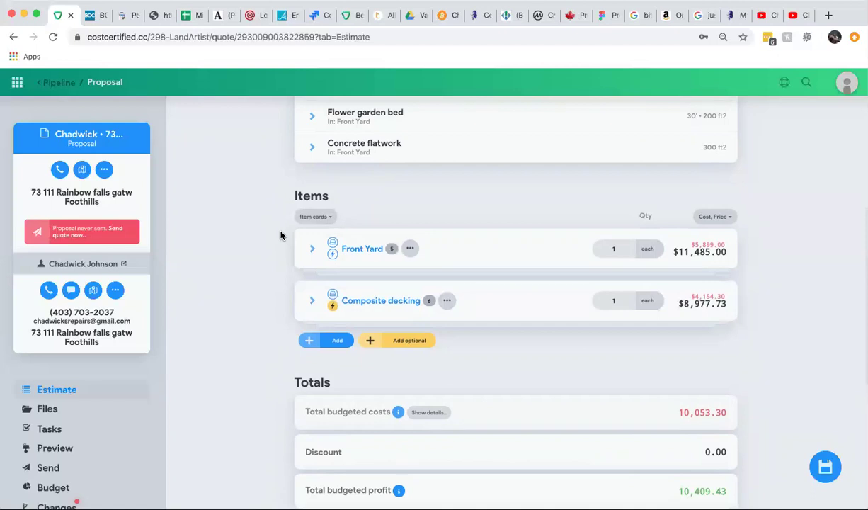
scroll(280, 235, up, 1)
scroll(280, 235, up, 5)
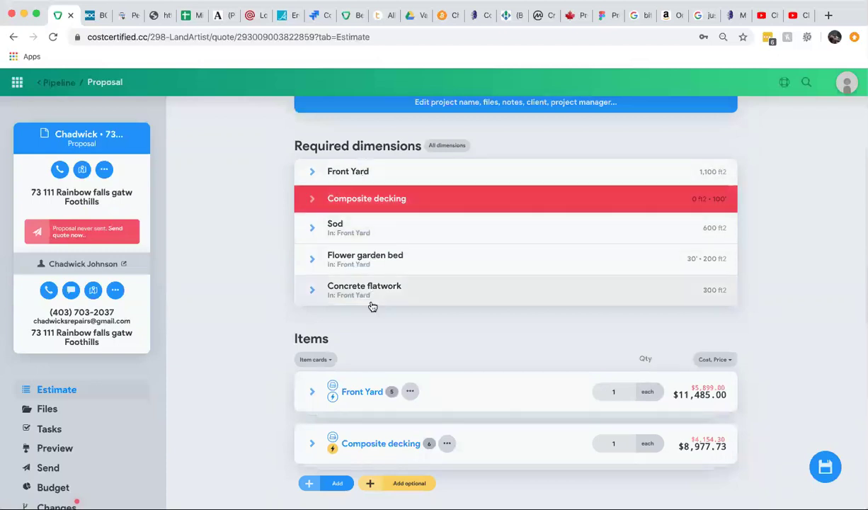
scroll(257, 321, down, 5)
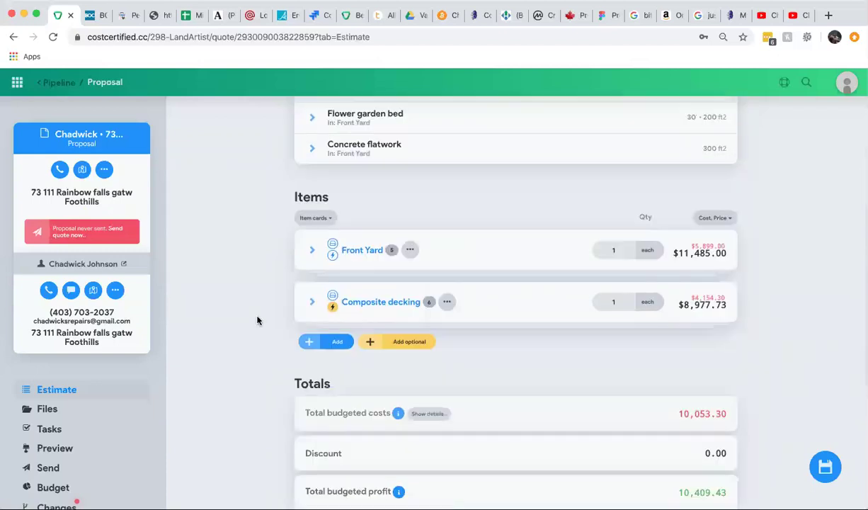